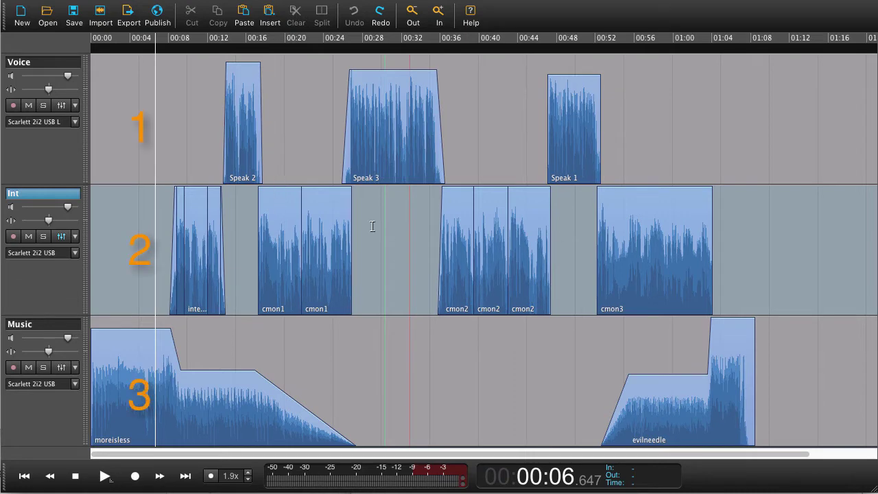
Cut the section from about 22.3 s to 24.6 s out of the second cmon1 clip on the Int track.
scroll(340, 235, up, 5)
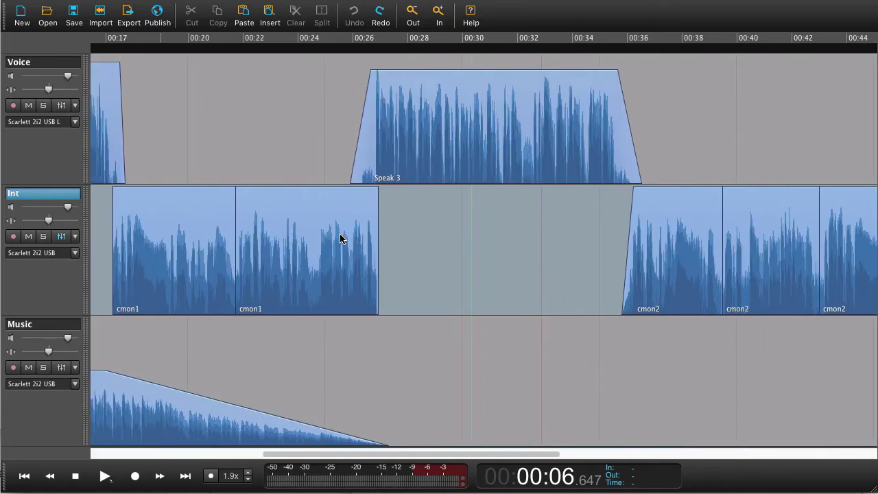
scroll(340, 235, left, 6)
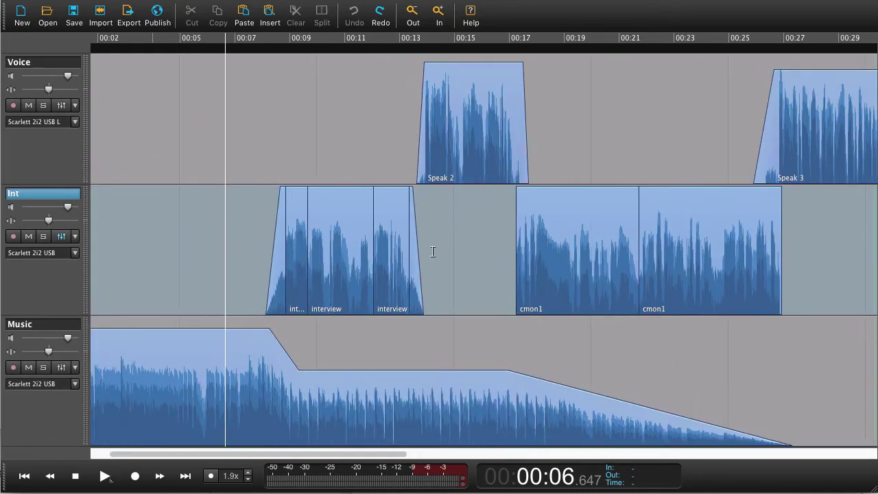
scroll(398, 241, right, 3)
scroll(397, 241, right, 3)
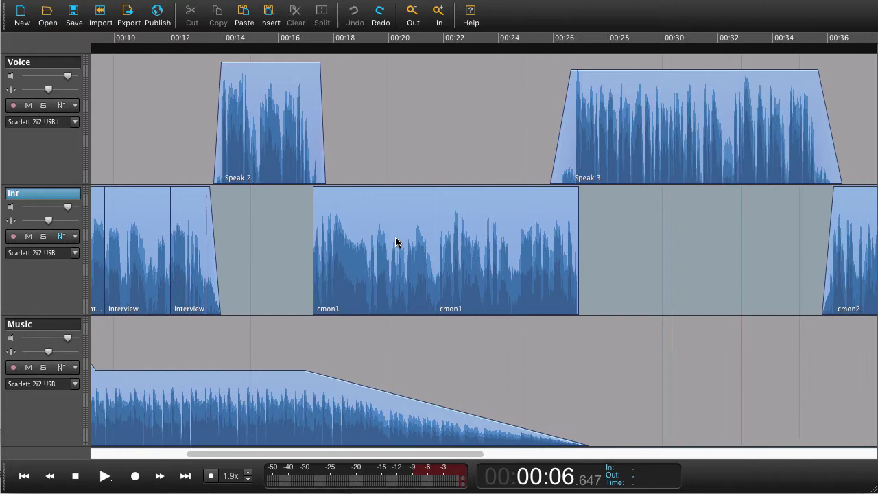
scroll(398, 240, down, 3)
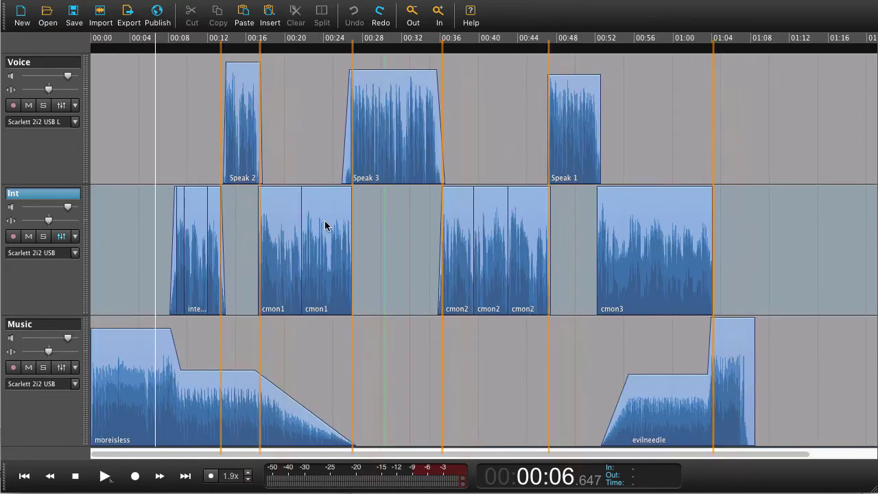
scroll(318, 247, up, 3)
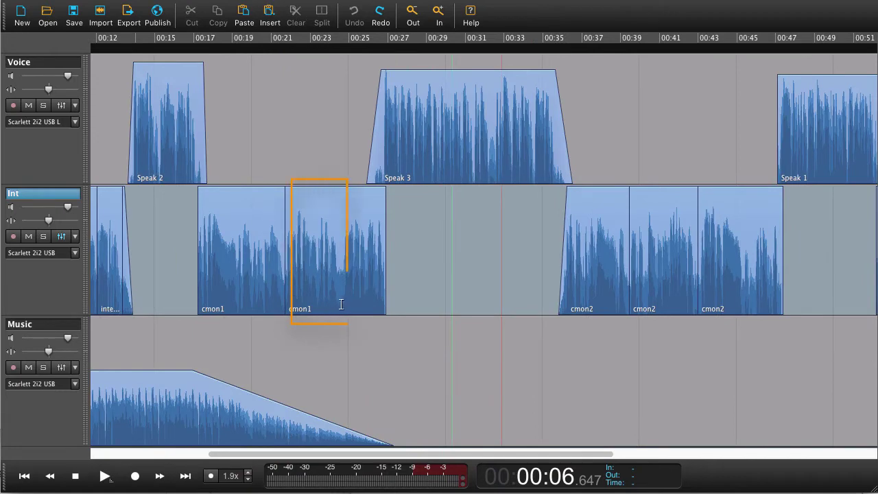
drag(341, 304, 296, 303)
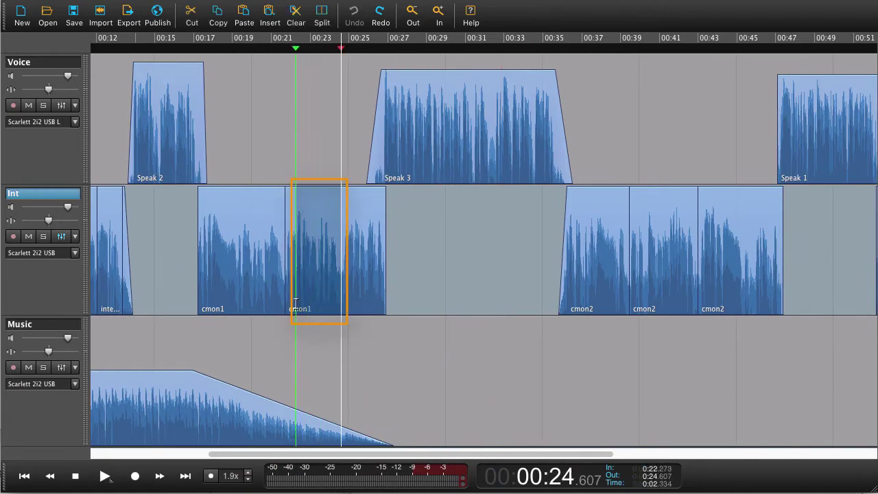
click(193, 15)
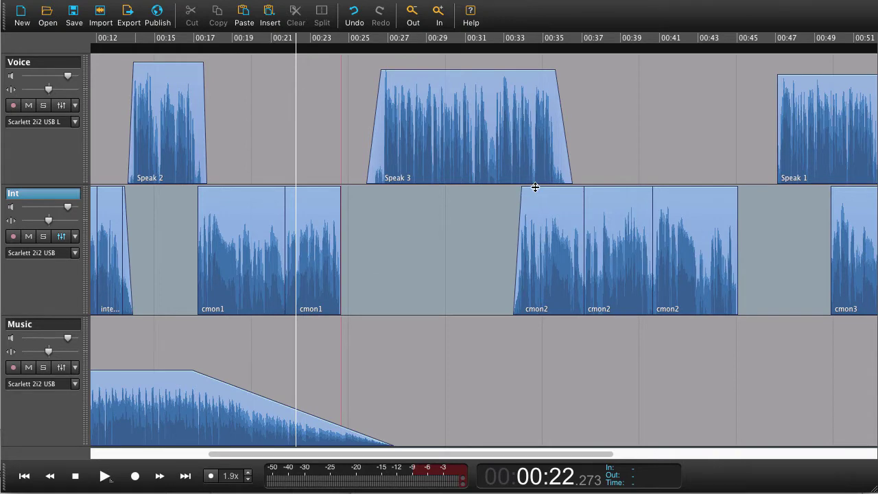
scroll(525, 204, down, 2)
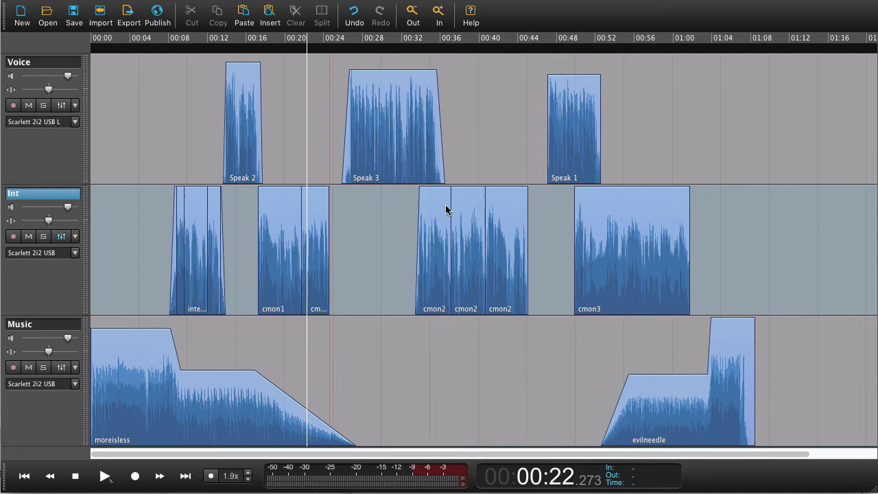
Undo the cut in the cmon1 clip and clear the restored range selection on the Int track.
drag(575, 195, 595, 198)
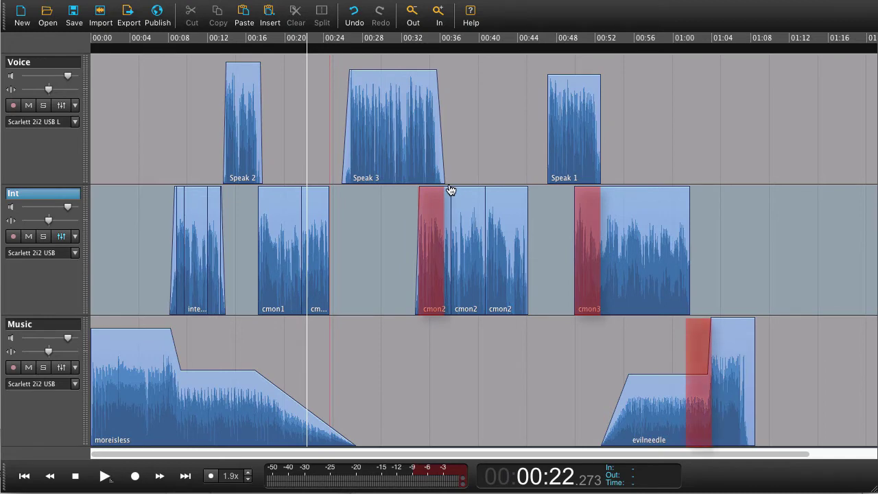
click(543, 309)
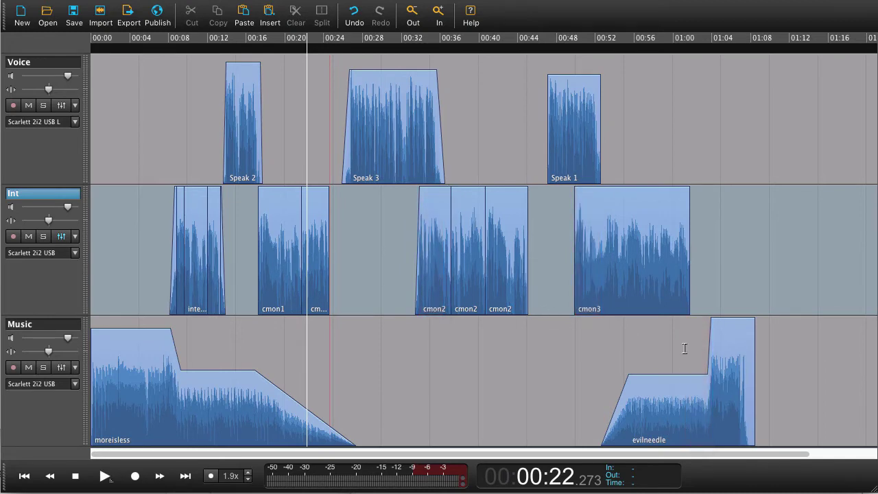
key(z)
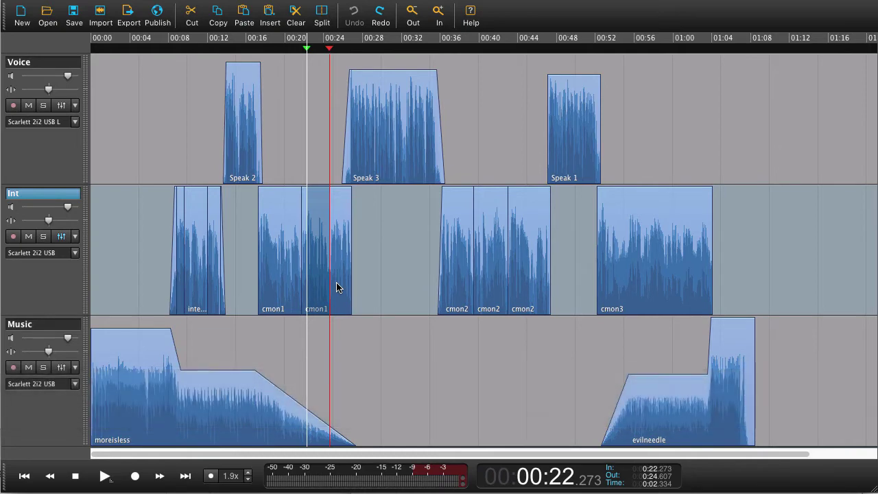
click(337, 287)
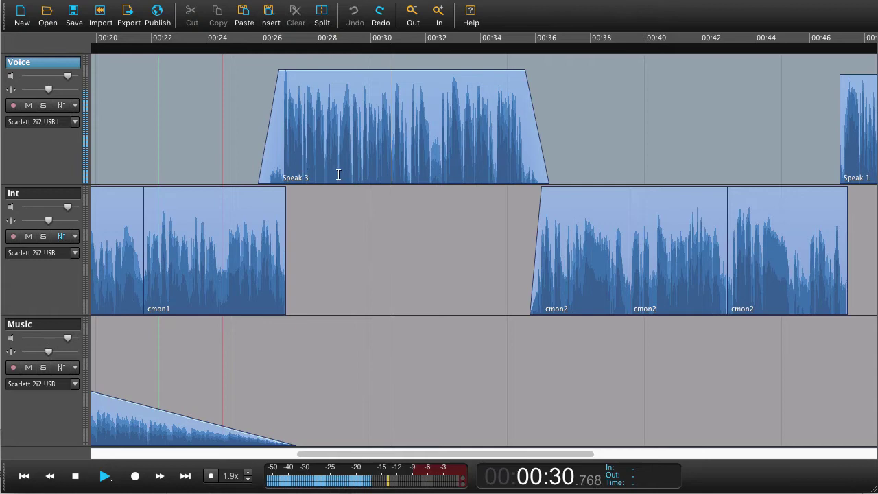
Play and scrub through Speak 3 on the Voice track, setting the in point at 31.475 s and the out point at 32.600 s.
key(Left)
key(Right)
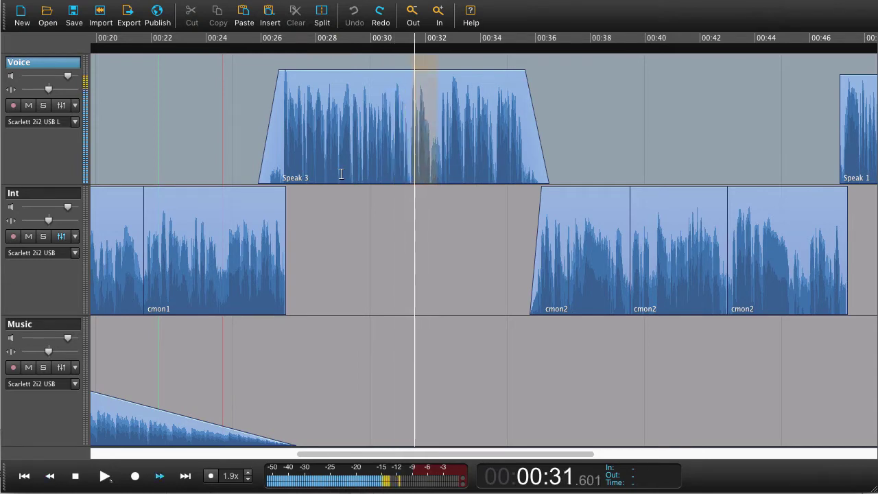
key(Left)
key(Right)
key(i)
key(space)
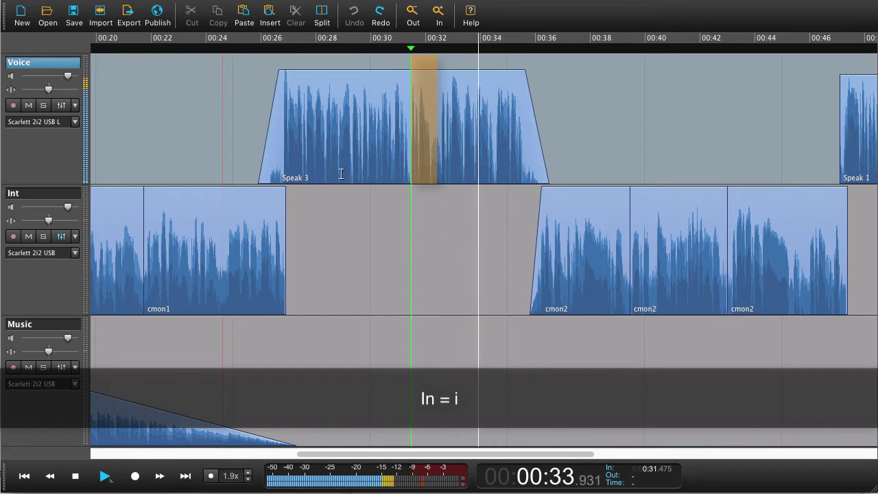
key(Left)
key(l)
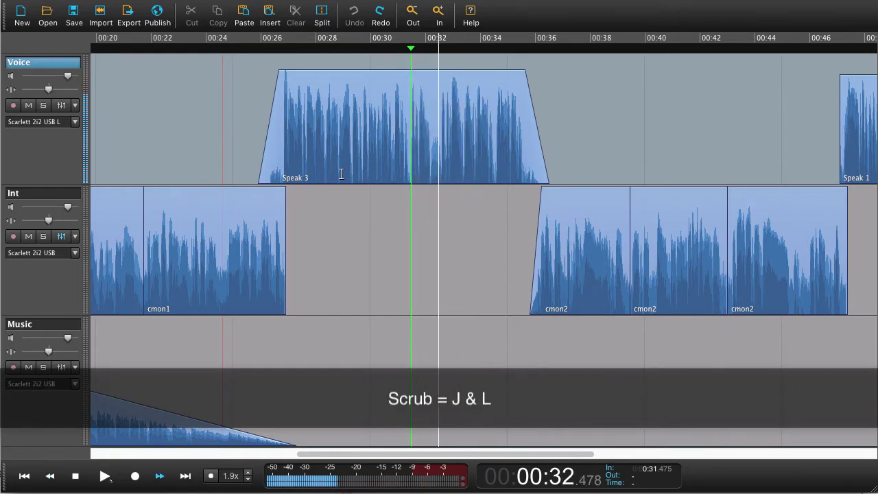
key(j)
key(l)
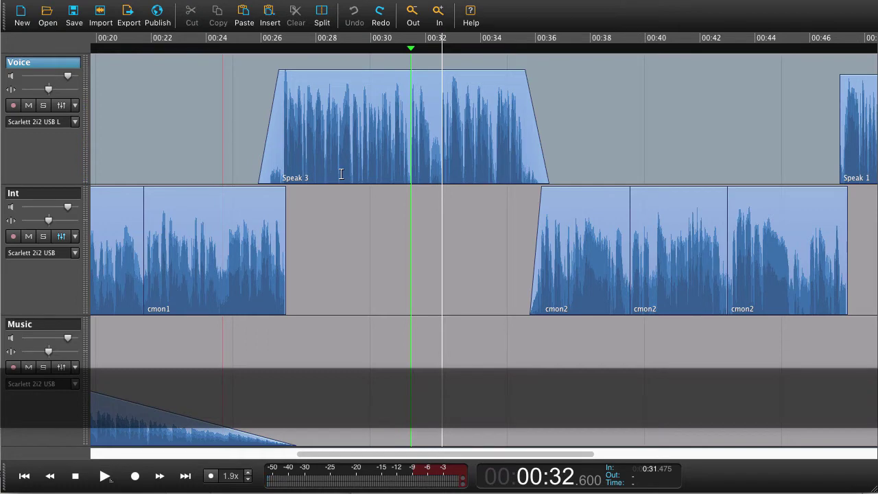
key(o)
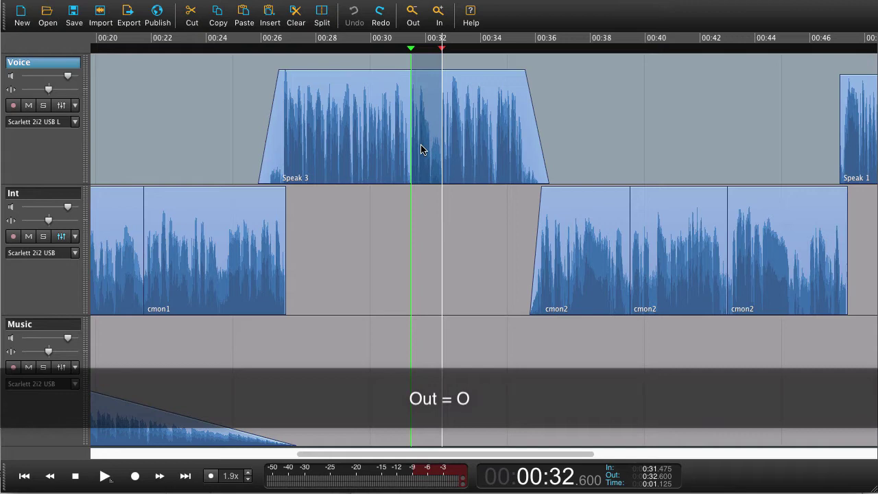
Try cutting the marked section of Speak 3 from the Voice track only, and undo the cut.
click(192, 20)
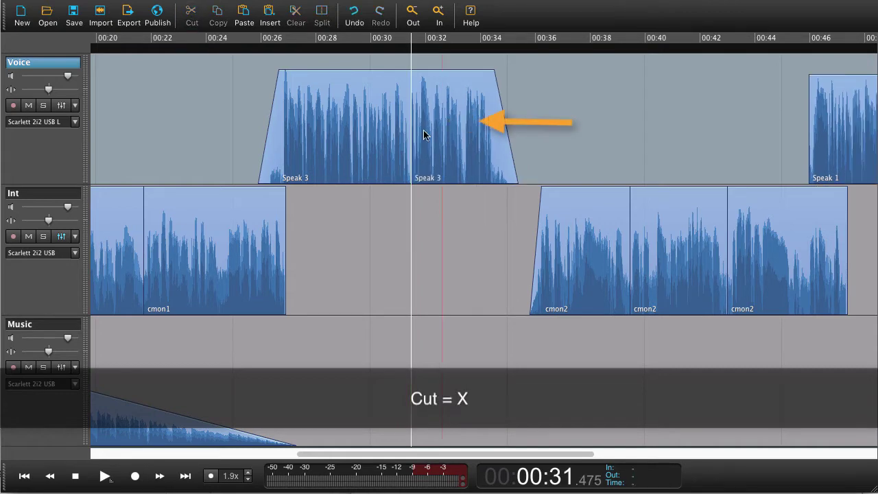
key(Down)
key(Down)
key(Down)
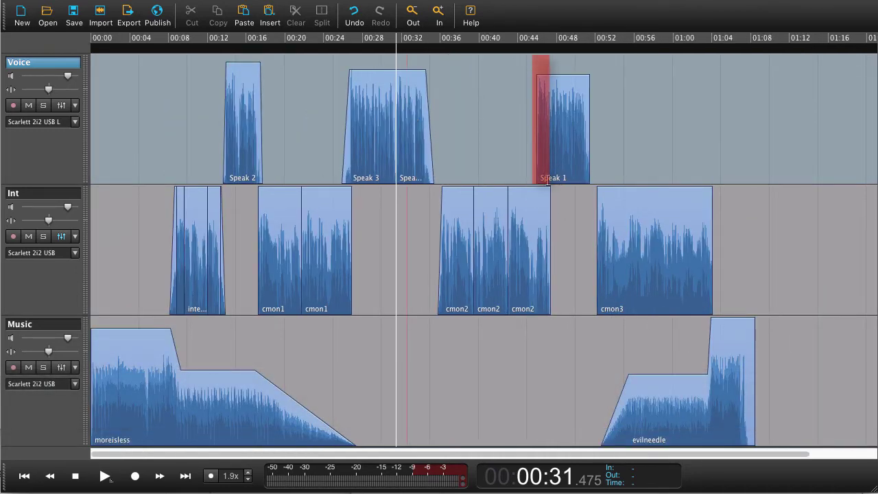
key(ctrl+z)
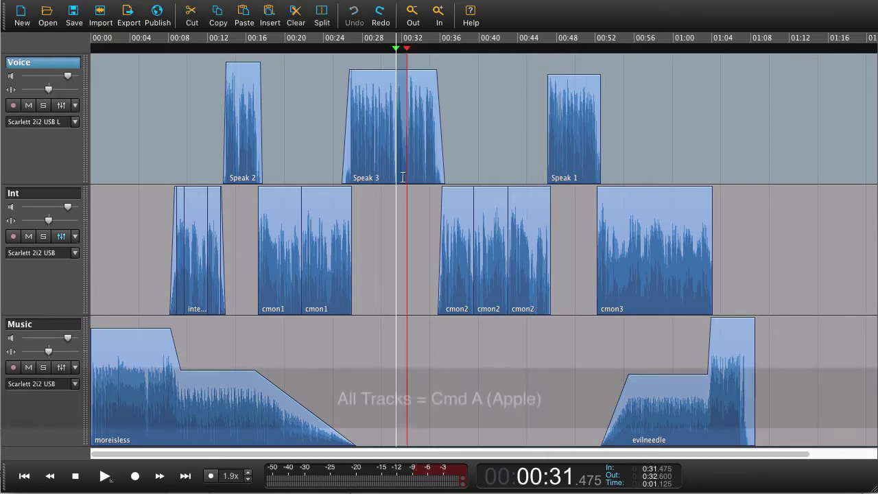
Extend the marked Speak 3 range to all three tracks and delete that section from every track.
key(ctrl+plus)
key(ctrl+plus)
key(ctrl+plus)
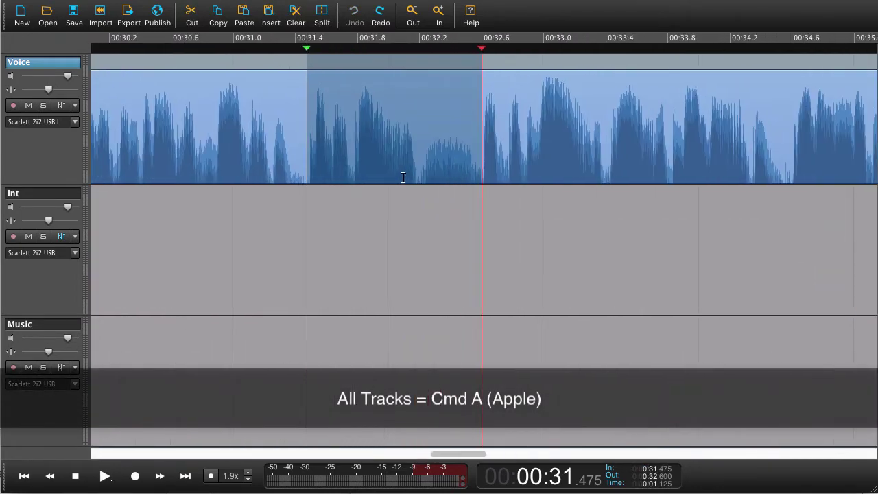
key(super+a)
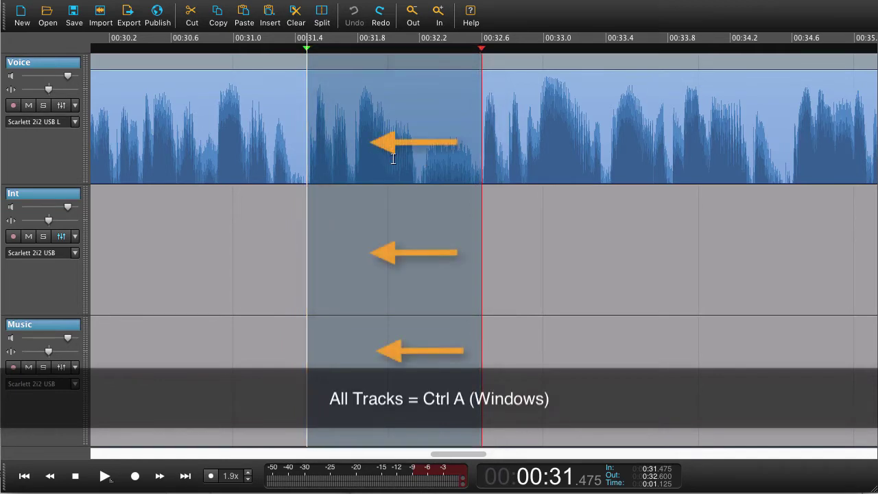
key(BackSpace)
scroll(393, 159, down, 4)
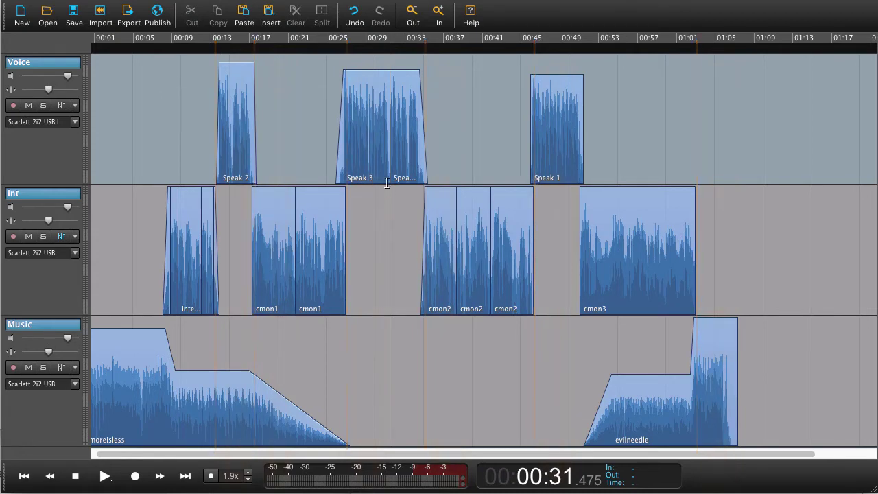
Play back the edit in Speak 3 through its transition into cmon2 to check the cut and the clip alignment.
key(super+plus)
key(super+plus)
click(339, 180)
key(space)
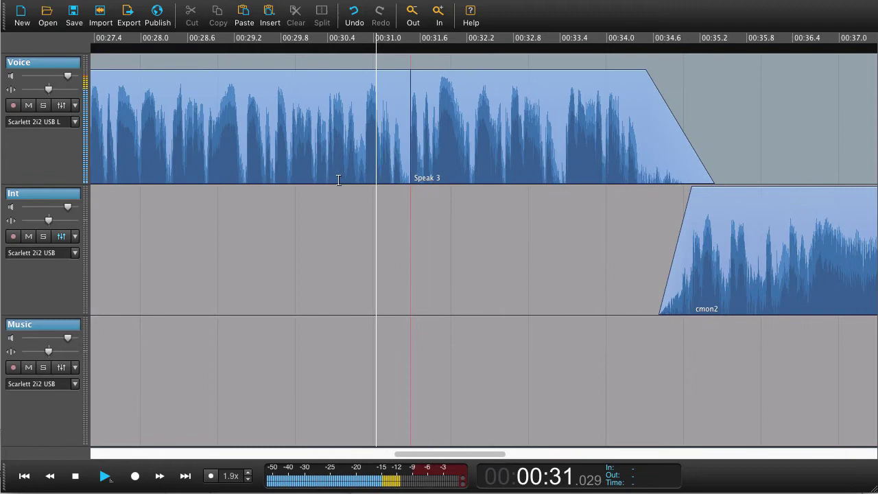
key(super+minus)
key(super+minus)
key(super+minus)
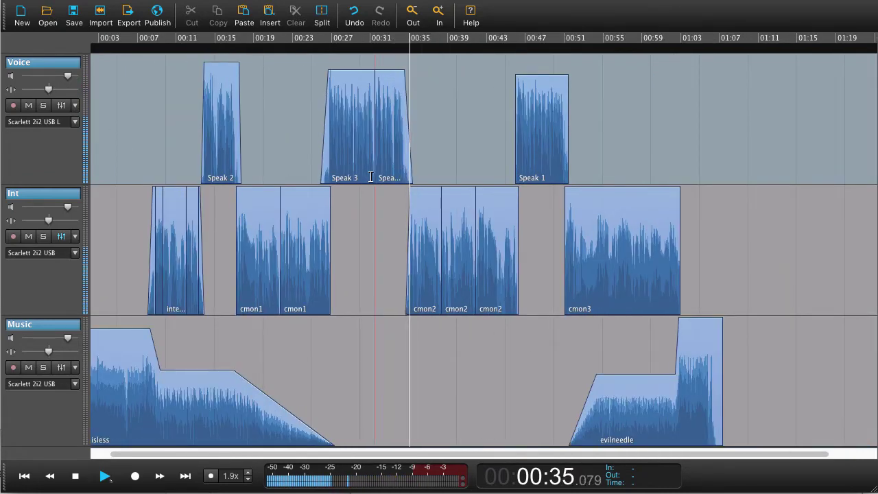
key(space)
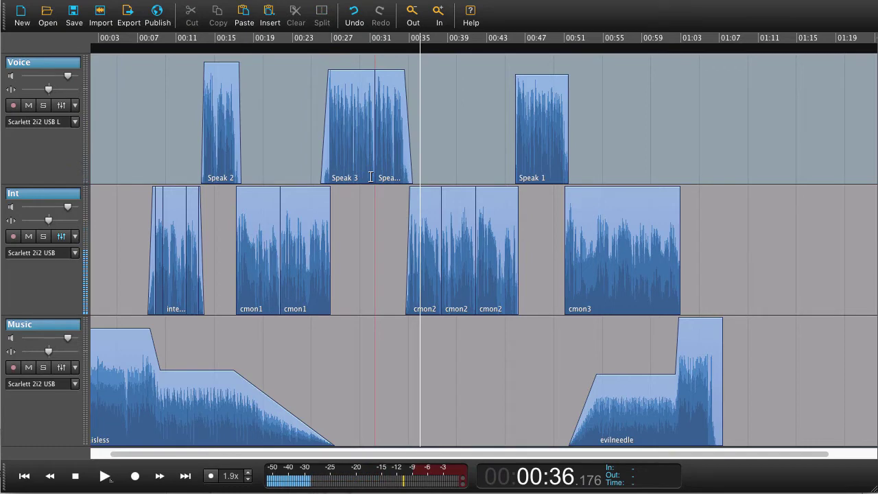
Undo the deletion across all tracks and clear the marked range.
key(super+equal)
key(super+equal)
key(super+equal)
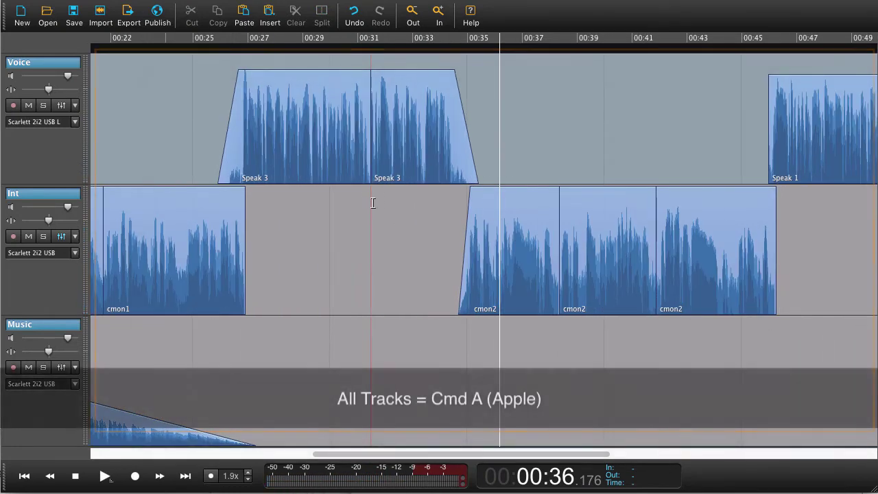
key(super+z)
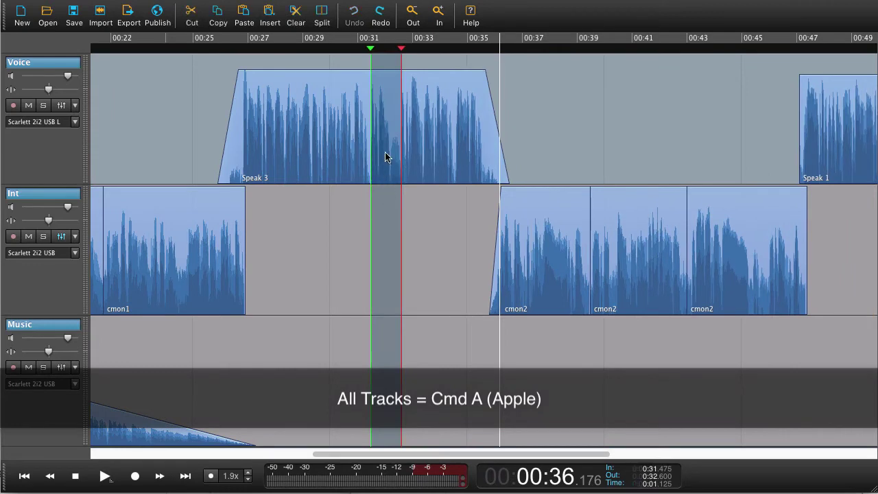
key(Escape)
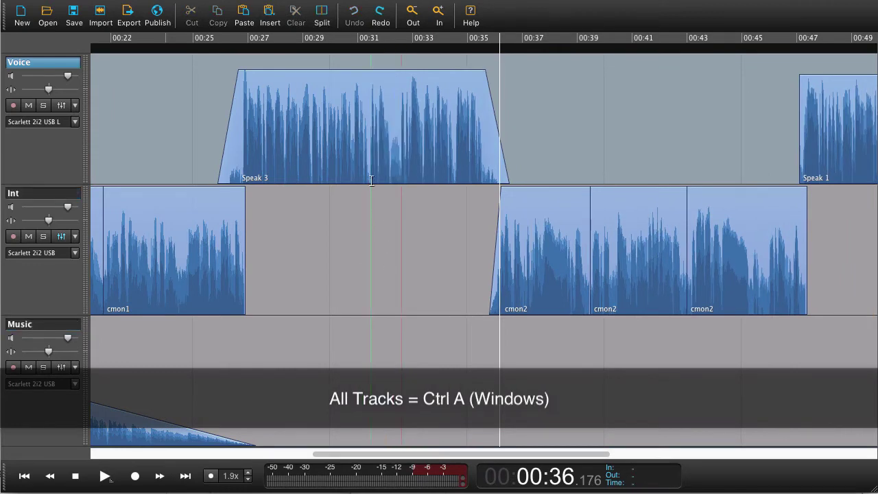
Select the range from 31.446 s to 32.646 s in Speak 3 and extend it manually to the Int and Music tracks.
drag(370, 179, 403, 179)
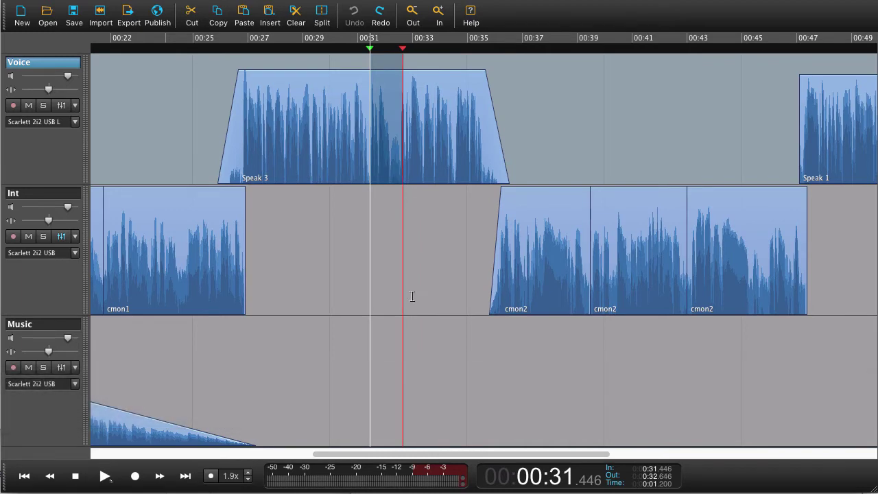
shift+click(389, 258)
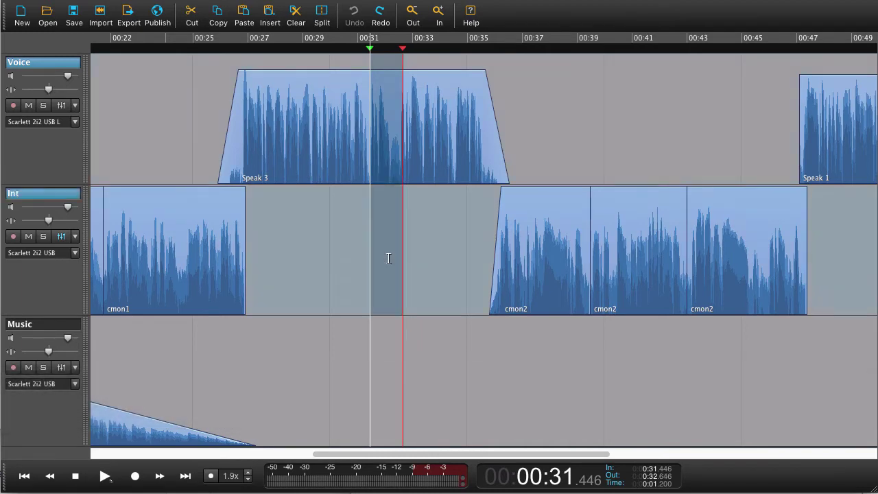
shift+click(387, 349)
shift+click(389, 386)
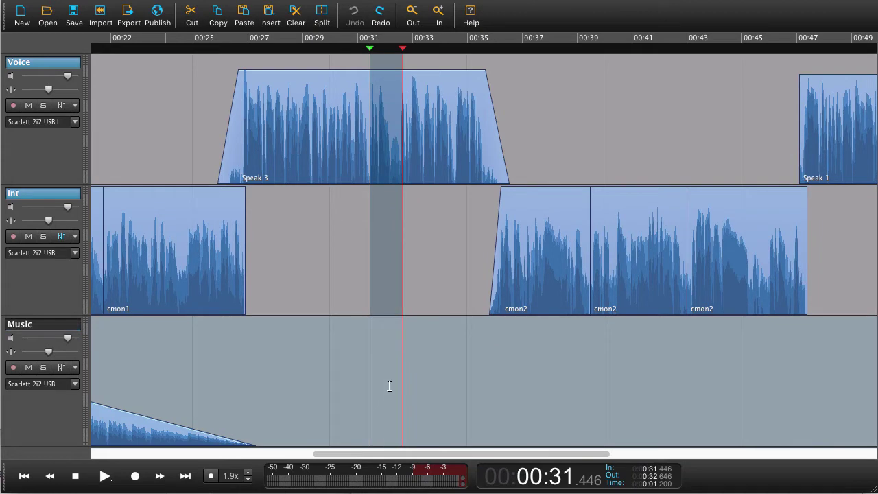
shift+click(394, 281)
shift+click(395, 342)
shift+click(387, 280)
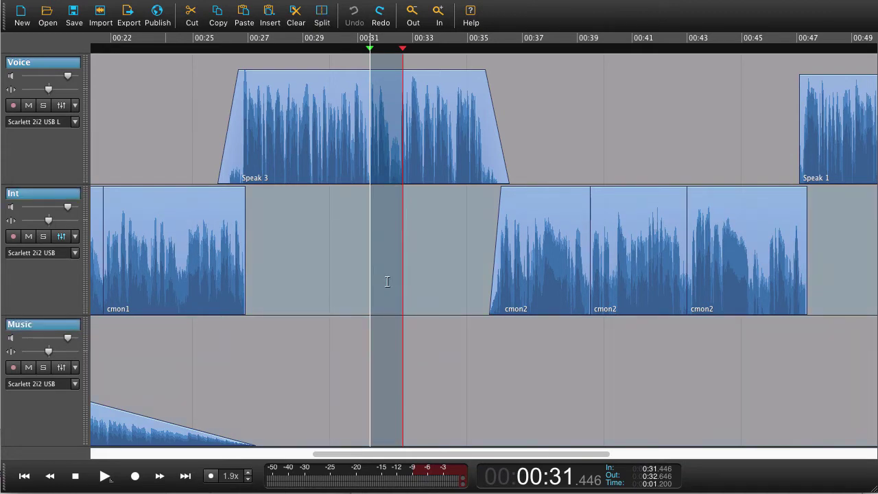
scroll(388, 283, down, 5)
key(ctrl+minus)
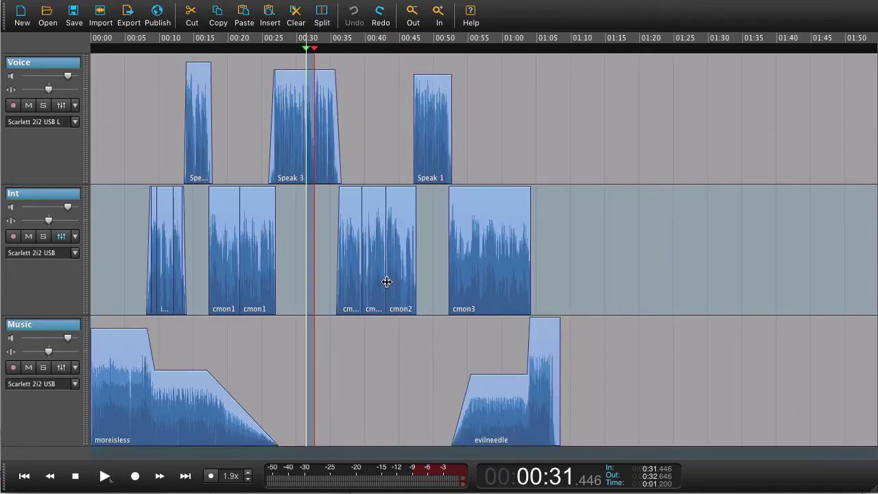
Clear the marked range and select Speak 3 and cmon3 in turn to identify the session's sections across the tracks.
click(315, 259)
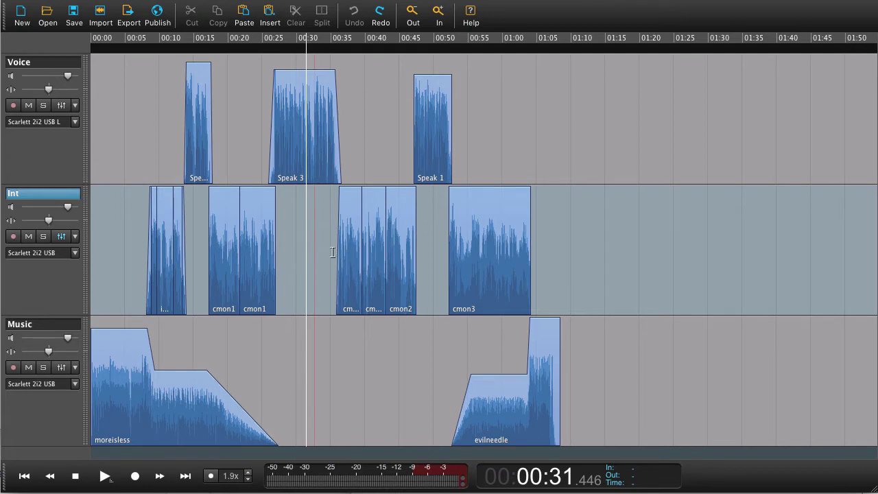
drag(332, 252, 284, 118)
click(298, 121)
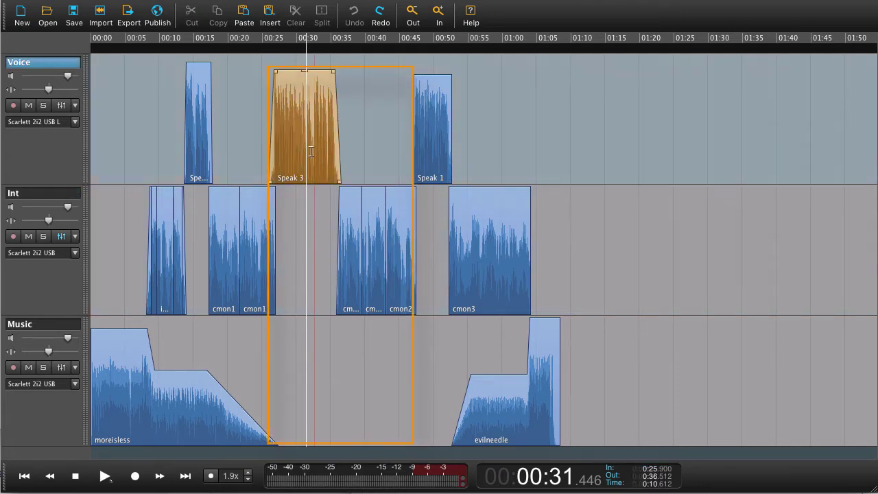
click(354, 218)
click(389, 163)
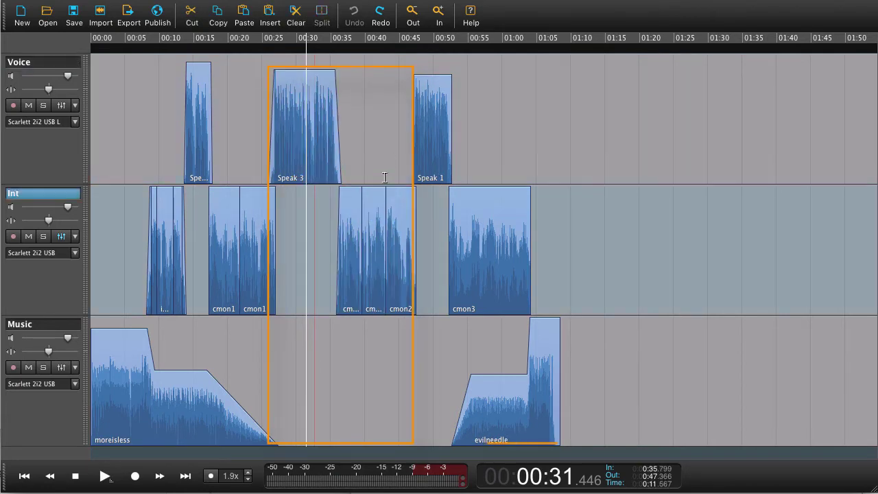
click(430, 151)
click(464, 219)
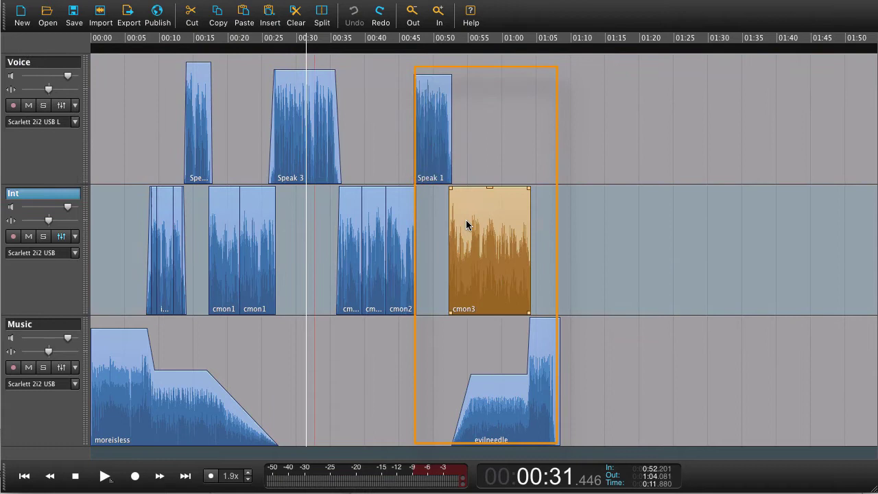
click(479, 227)
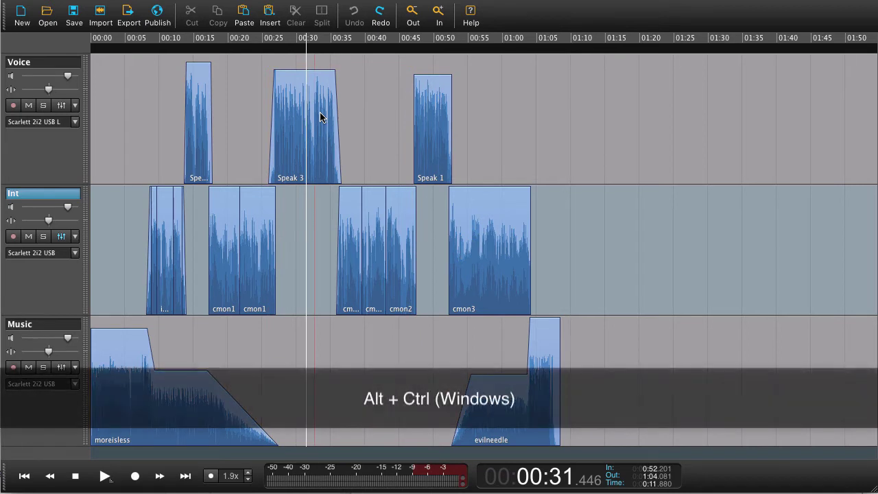
Select Speak 3 with every clip after it on all tracks, move them to start at 50.900 s, and clear the selection.
key(ctrl+alt)
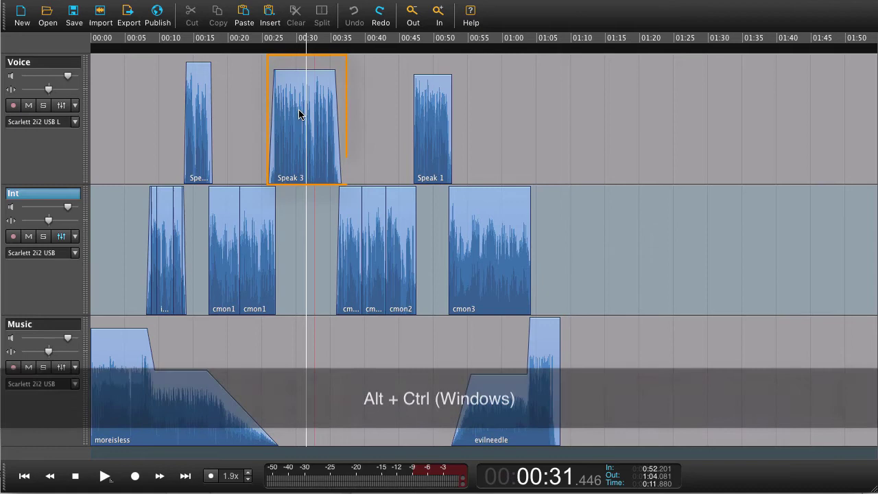
ctrl+alt+click(300, 112)
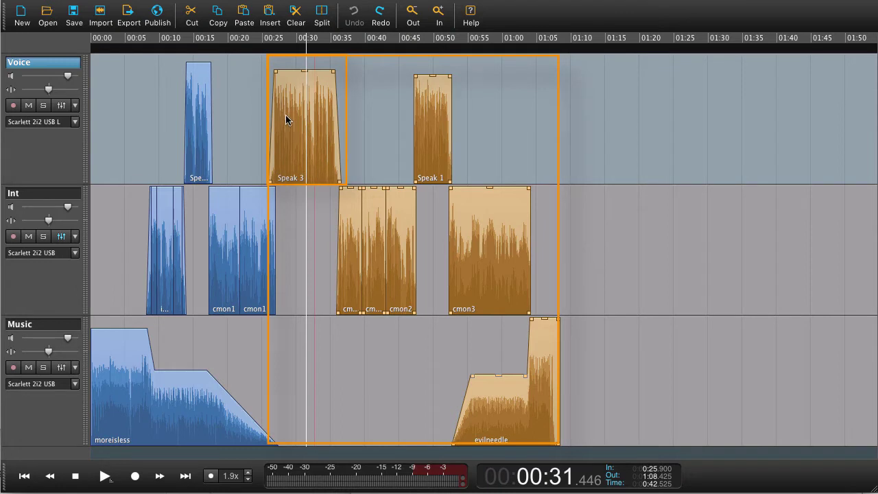
drag(285, 117, 351, 117)
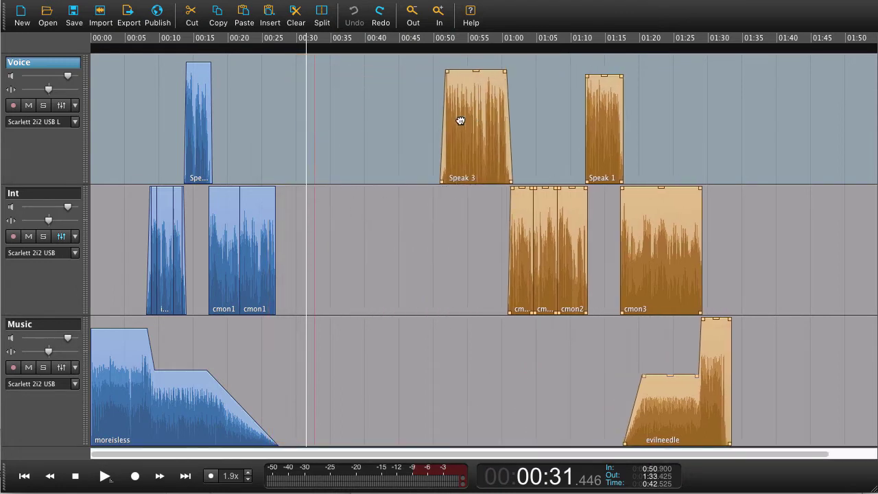
key(super+shift+z)
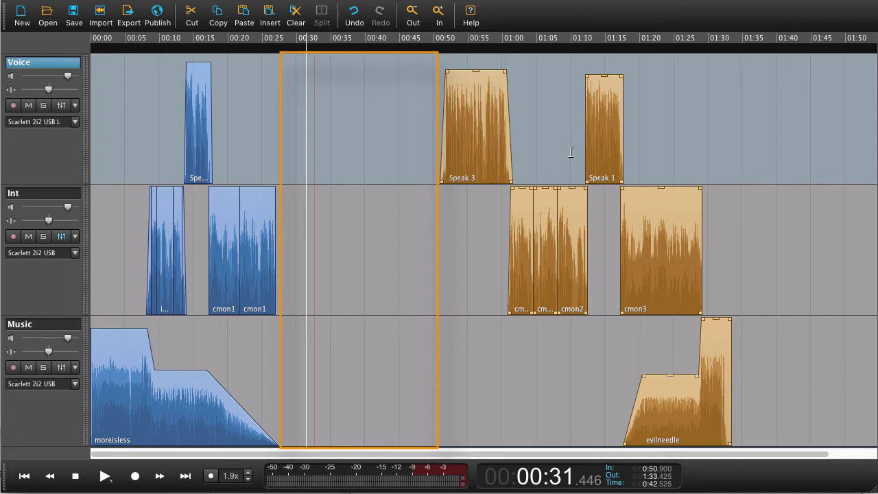
key(Escape)
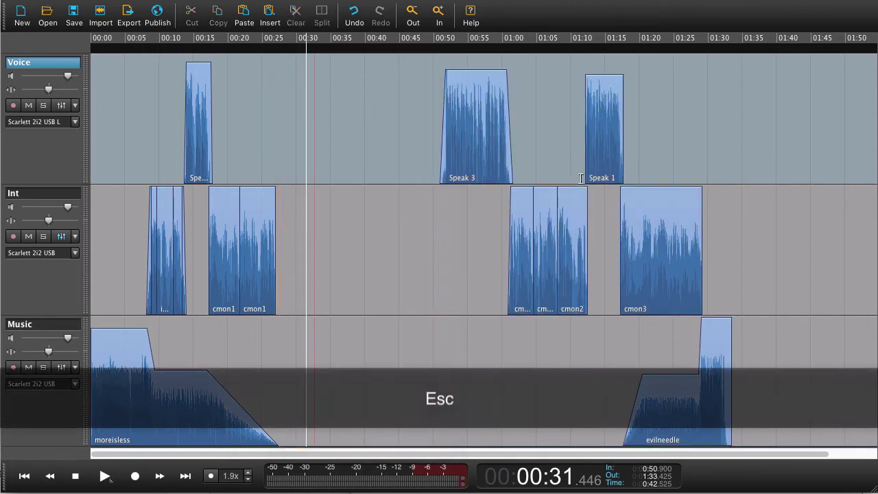
Select Speak 1 with every clip after it on all tracks and move them into the gap, starting at 26.967 s.
click(605, 137)
alt+super+click(607, 131)
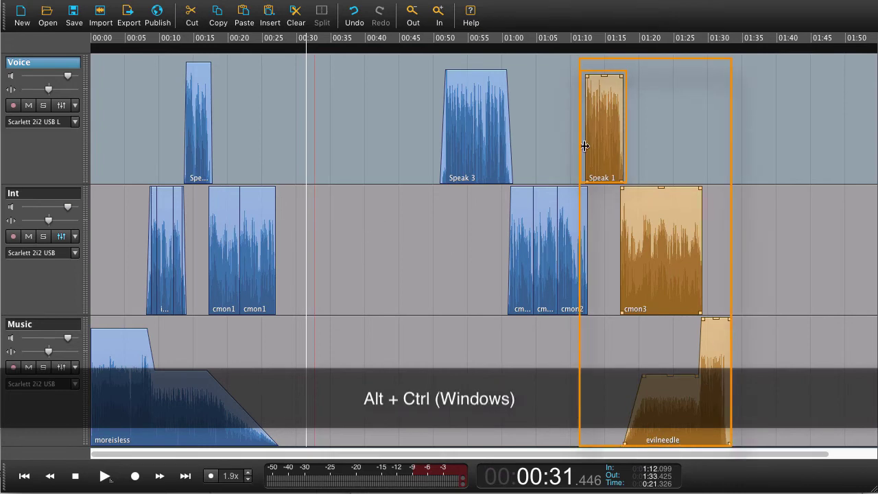
drag(604, 127, 301, 137)
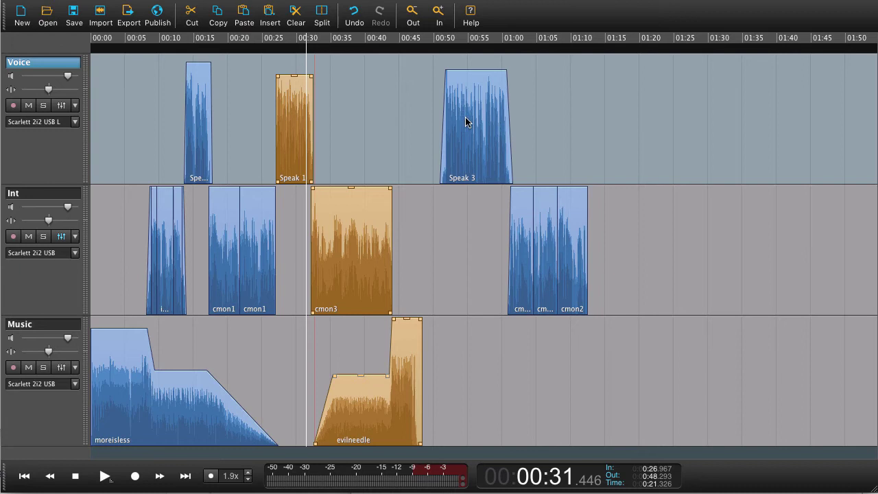
key(Escape)
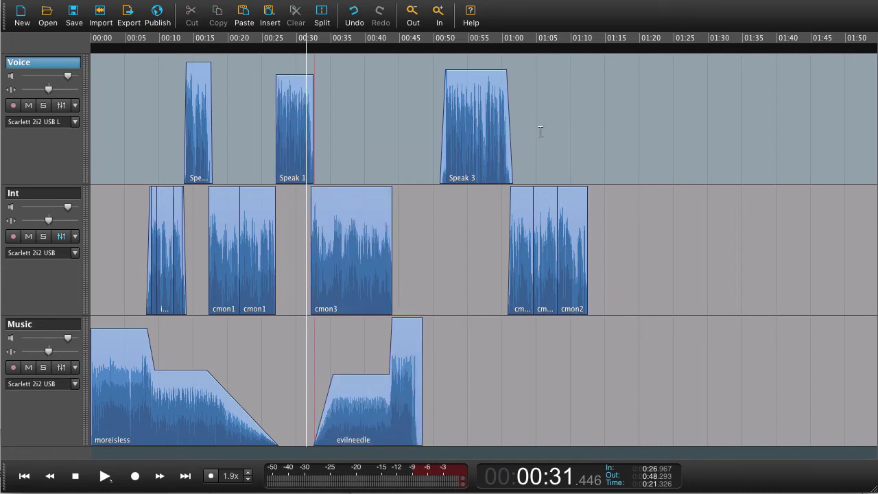
Move Speak 3 and its following cmon2 clips to start at 43.734 s and play back the transition from 41.300 s.
click(474, 121)
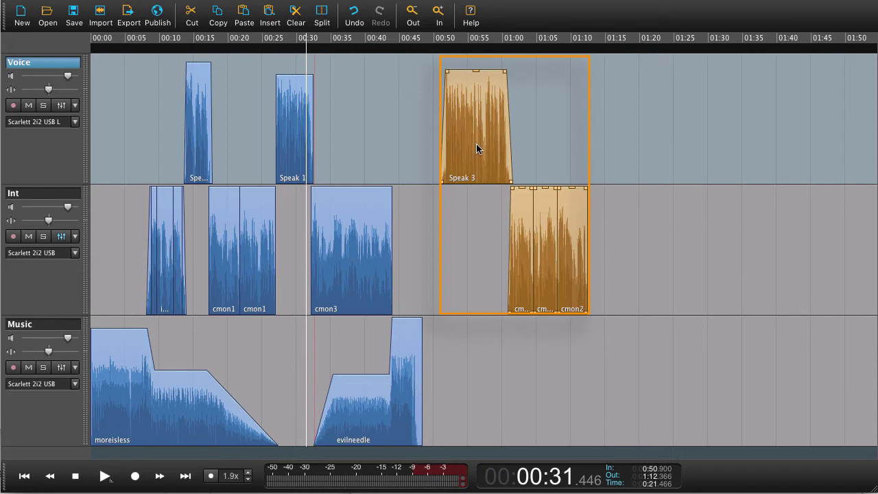
drag(475, 148, 427, 146)
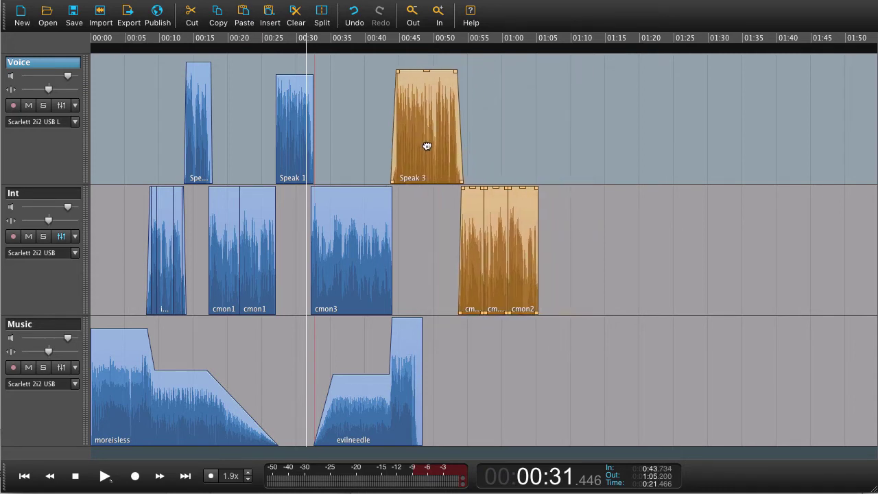
click(374, 165)
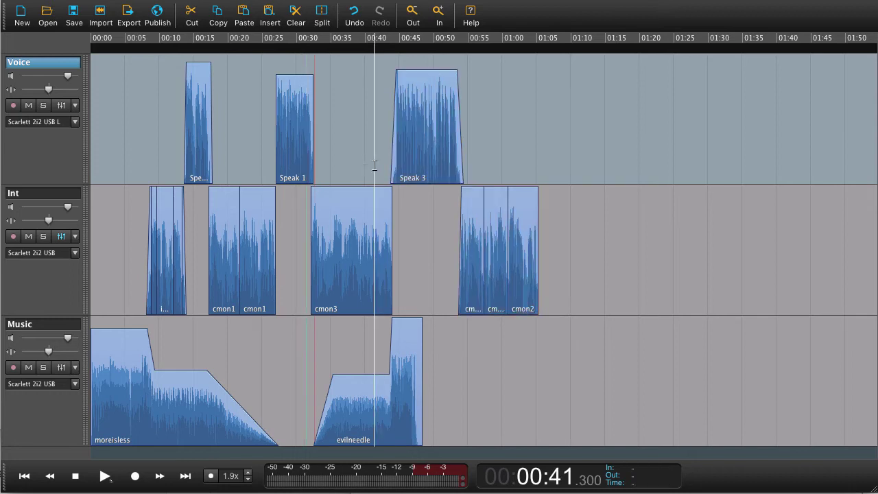
key(space)
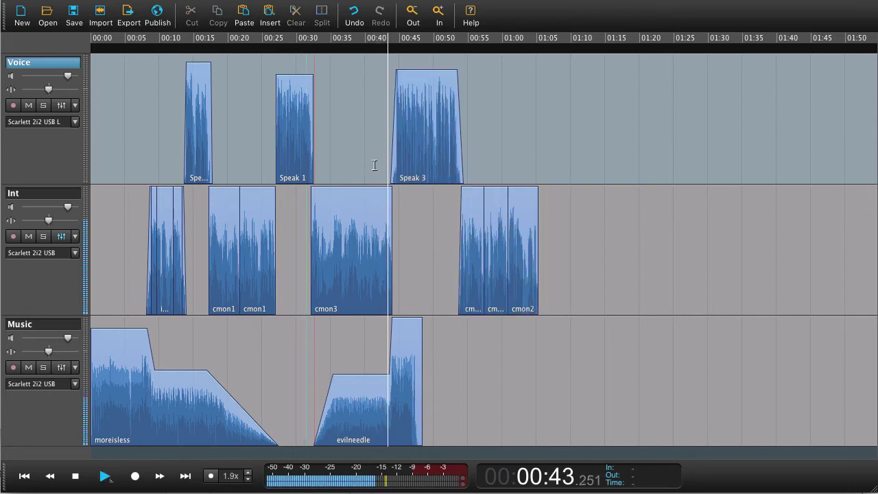
key(space)
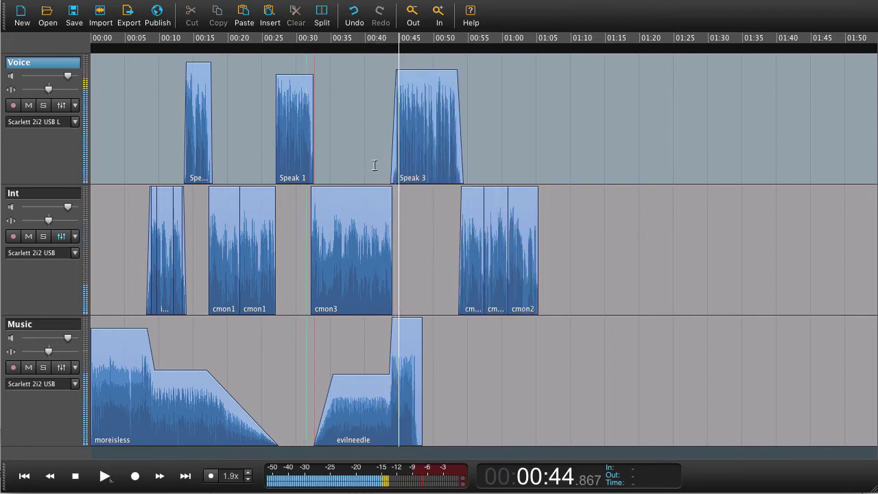
Move Speak 3 and its following clips to start at 49.740 s, and play the music ending from 45.957 s to 47.192 s.
scroll(412, 341, up, 3)
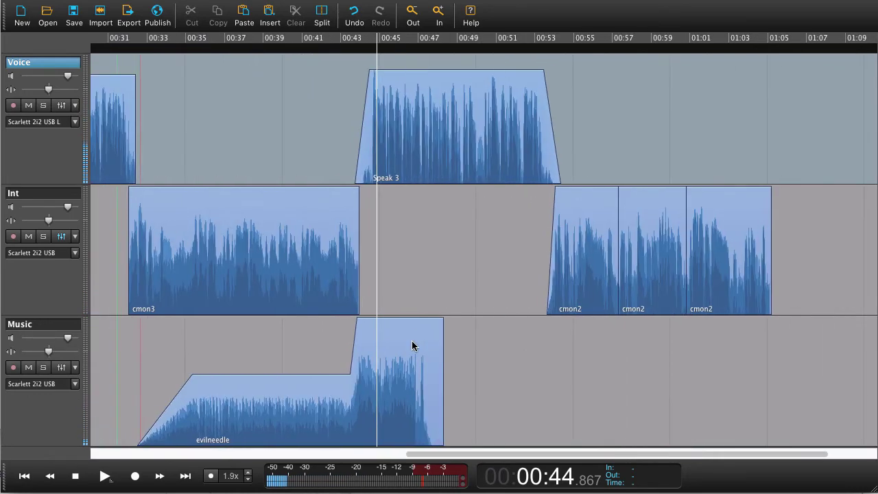
drag(435, 122, 545, 144)
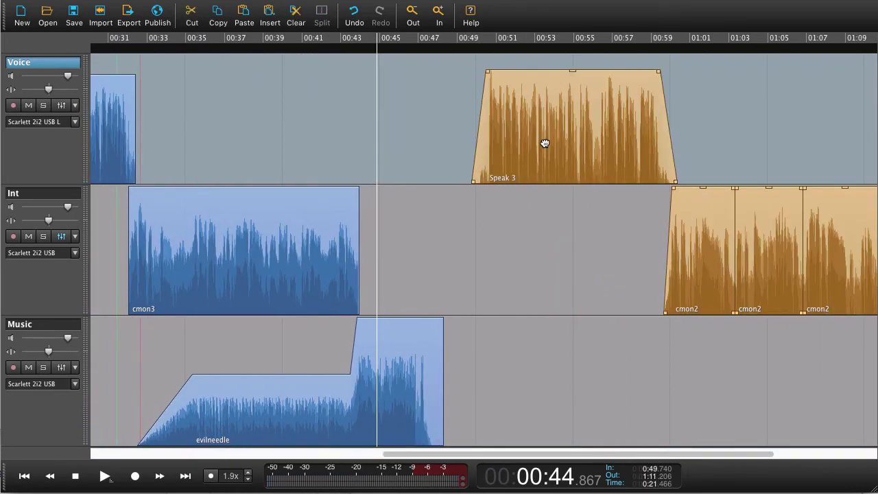
click(400, 158)
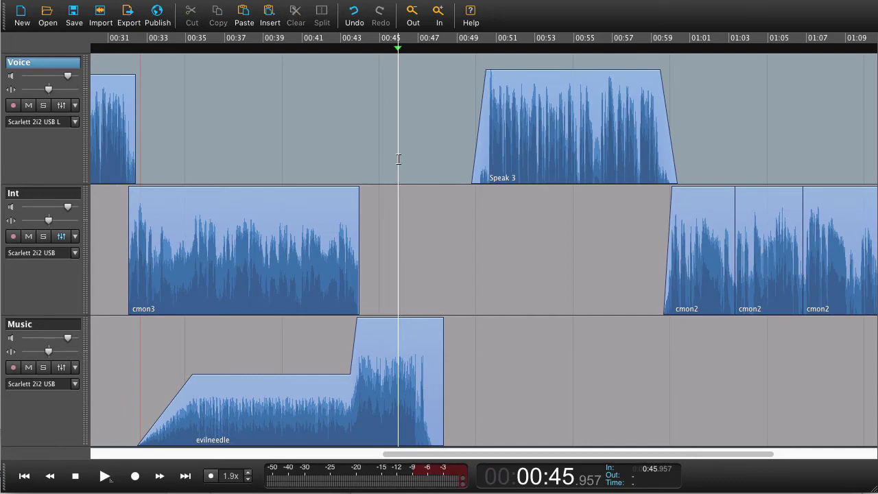
key(space)
key(space)
Select Speak 3 and all following clips and align the start of Speak 3 with the playhead at 47.192 s.
key(ctrl+z)
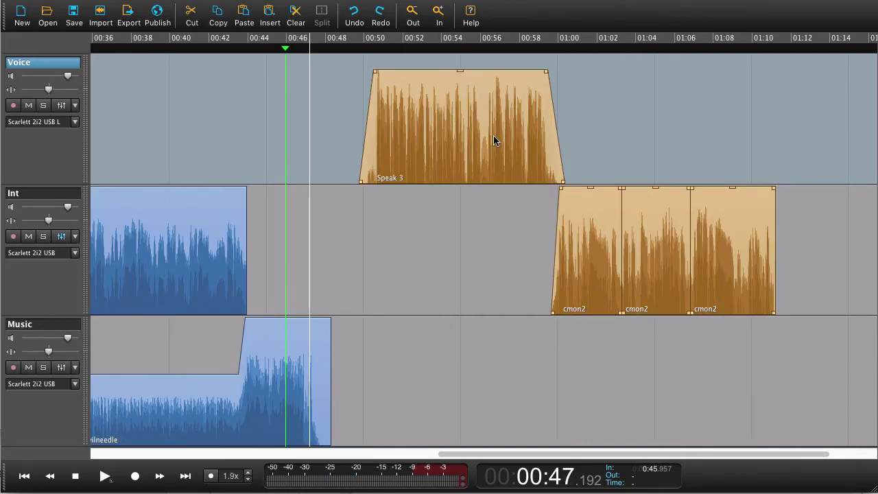
key(alt+super)
key(ctrl+shift+Left)
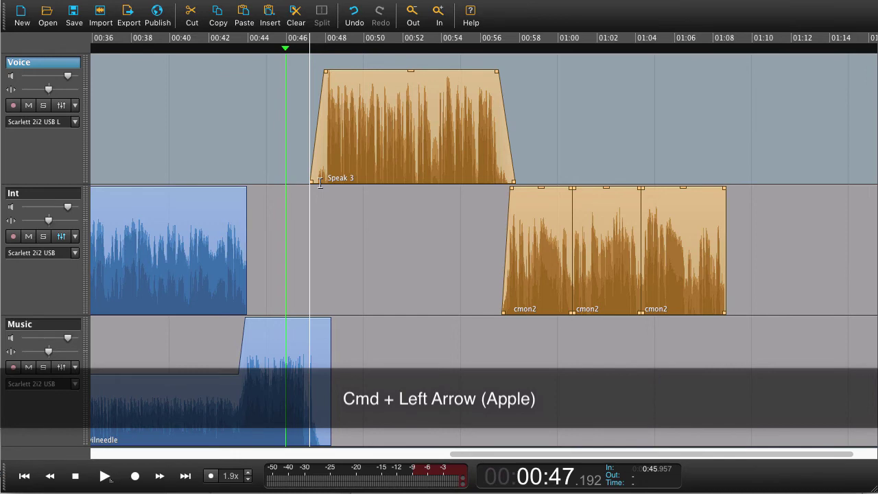
Nudge Speak 3 and the cmon2 clips earlier until the speech itself begins at the playhead.
key(super+Left)
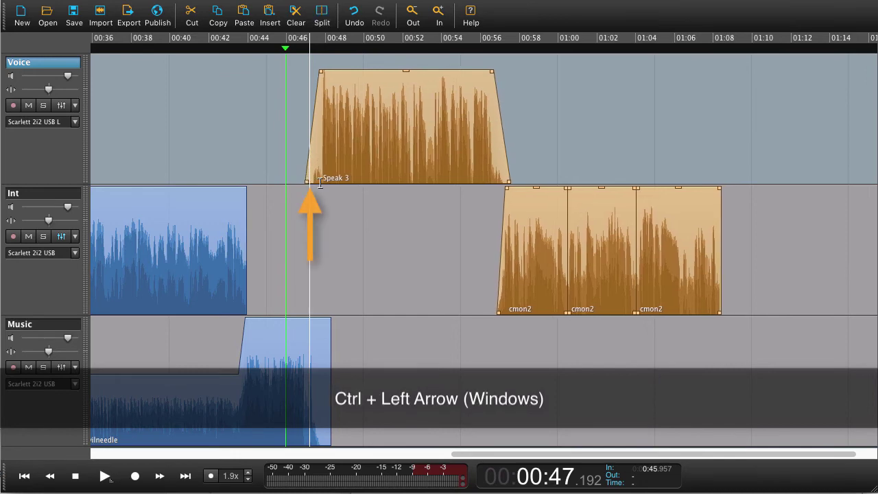
key(super+Left)
key(super+Left)
key(super+Left)
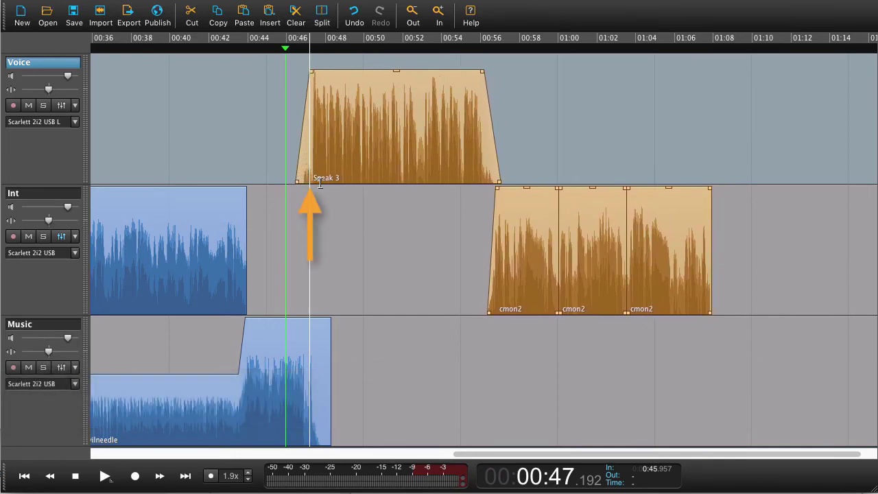
key(super+Left)
key(super+Left)
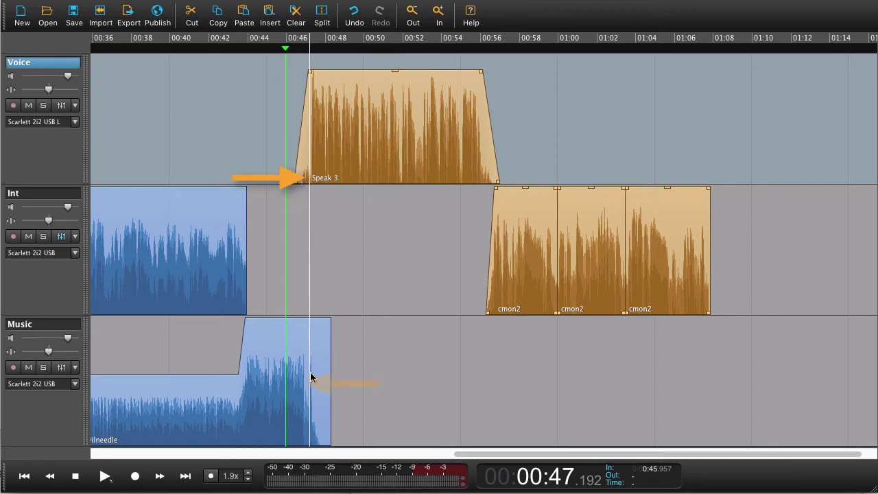
Clear the clip selection and play back the transition from the music ending into Speak 3.
click(178, 115)
key(space)
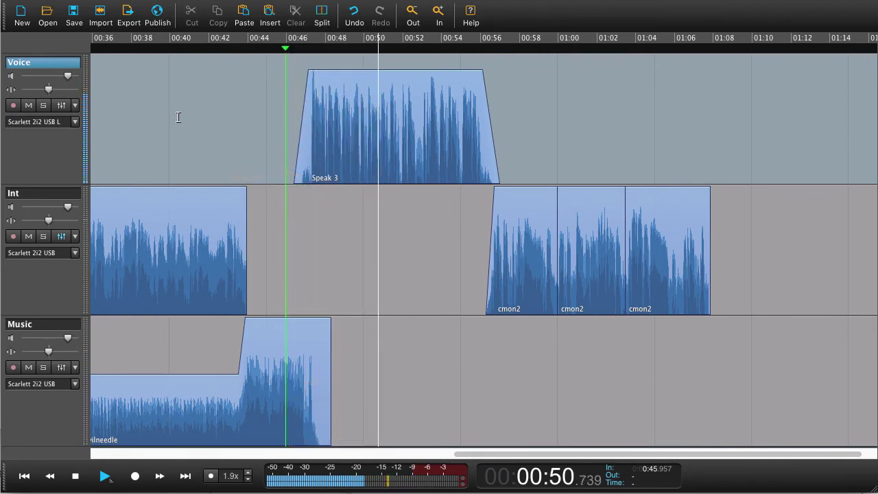
key(space)
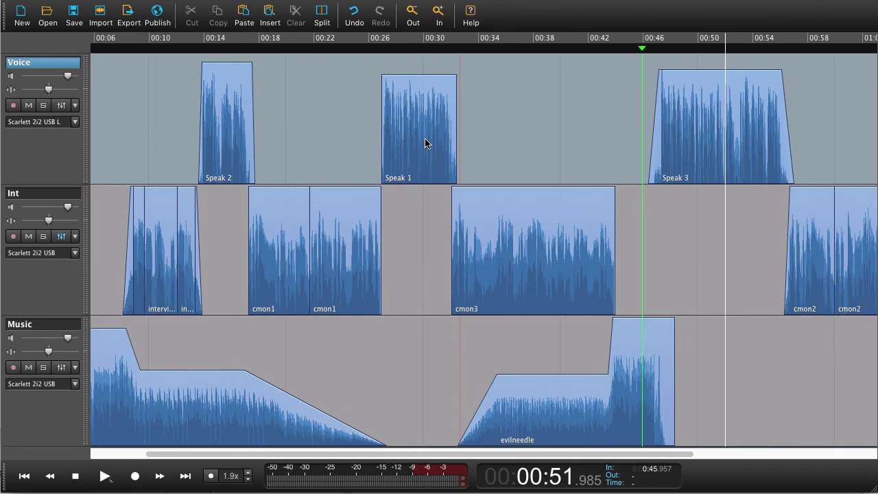
Shift Speak 1 and all following clips later on every track, and undo the move.
click(425, 143)
drag(426, 140, 516, 140)
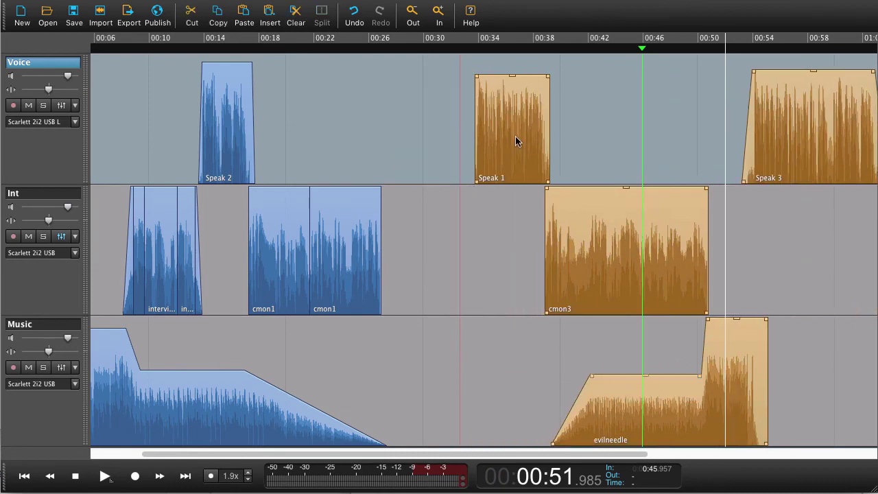
key(super+z)
key(Escape)
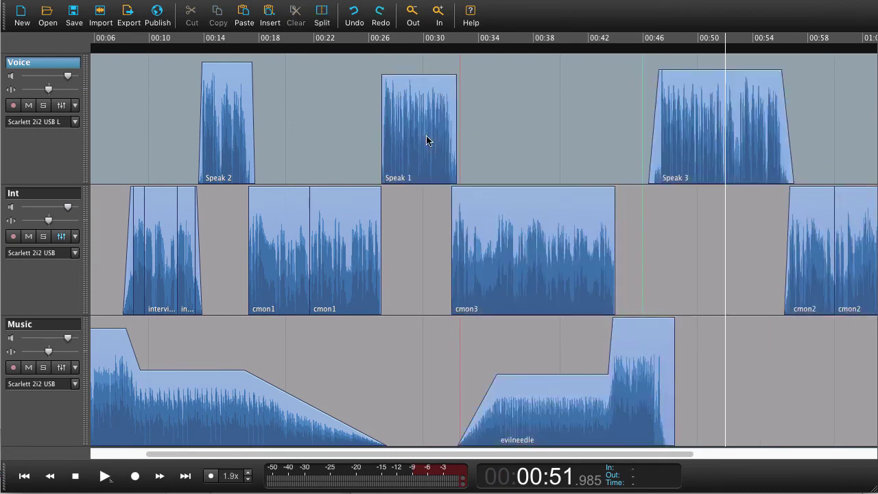
Mark the range from the start of Speak 1 at 26.967 s to 34.000 s on all three tracks and insert empty space there.
key(shift+Tab)
key(shift+Tab)
key(shift+Tab)
key(shift+Tab)
click(426, 140)
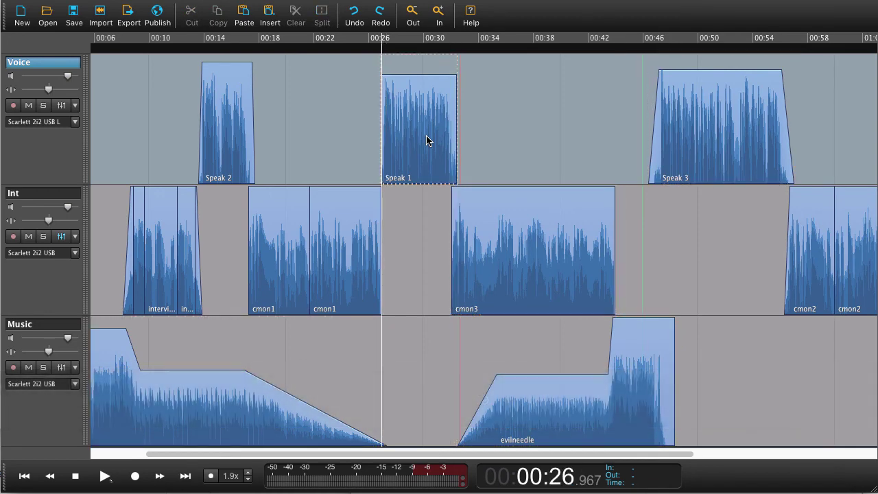
key(i)
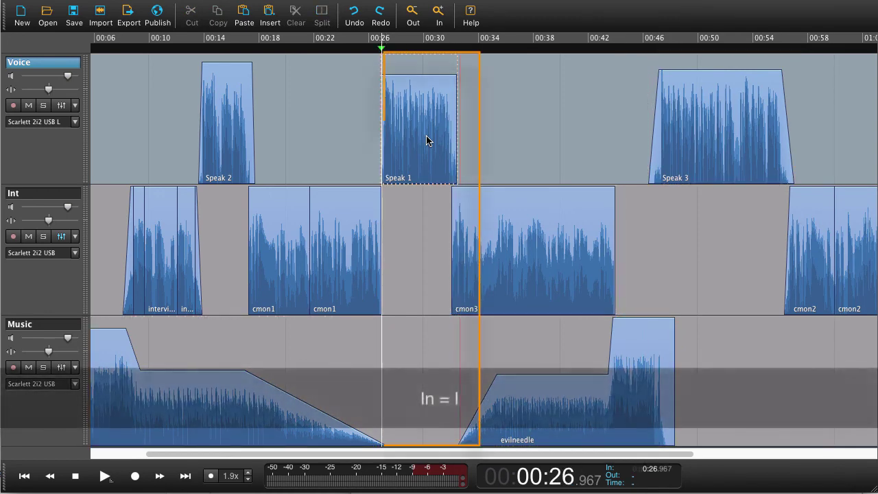
click(478, 74)
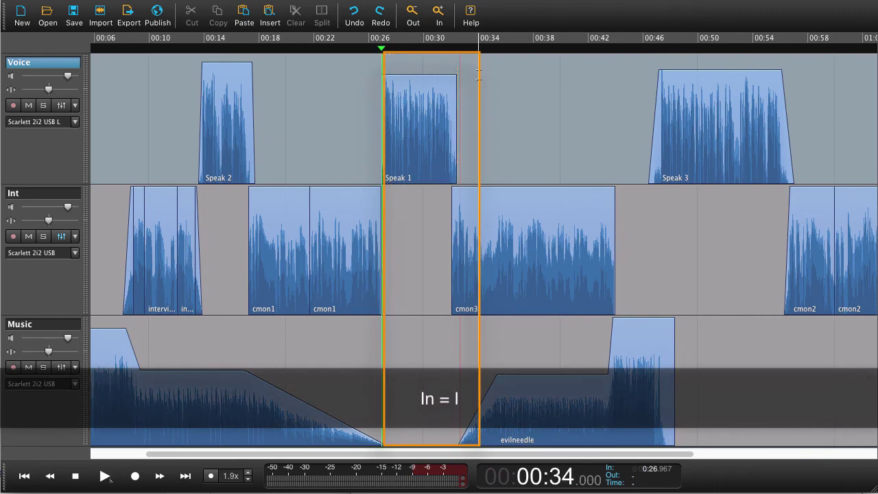
key(o)
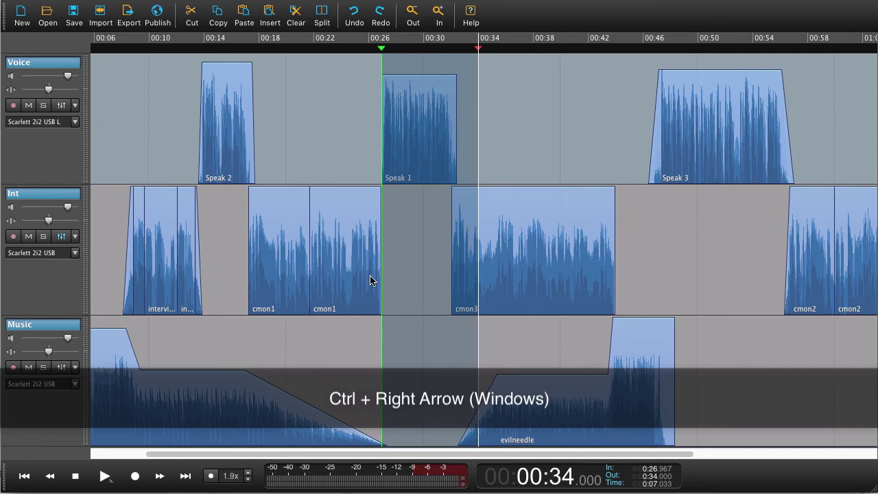
key(super+Right)
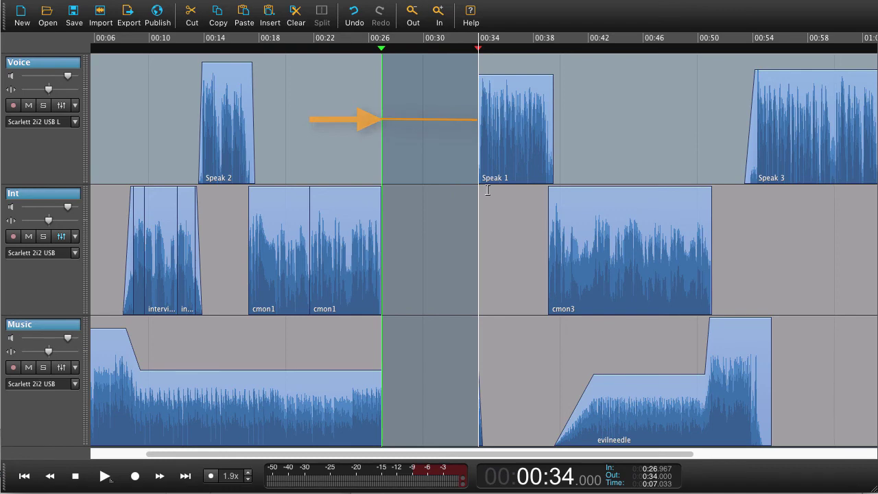
Insert the marked length of space once more on all three tracks, and undo both space insertions.
key(super+Right)
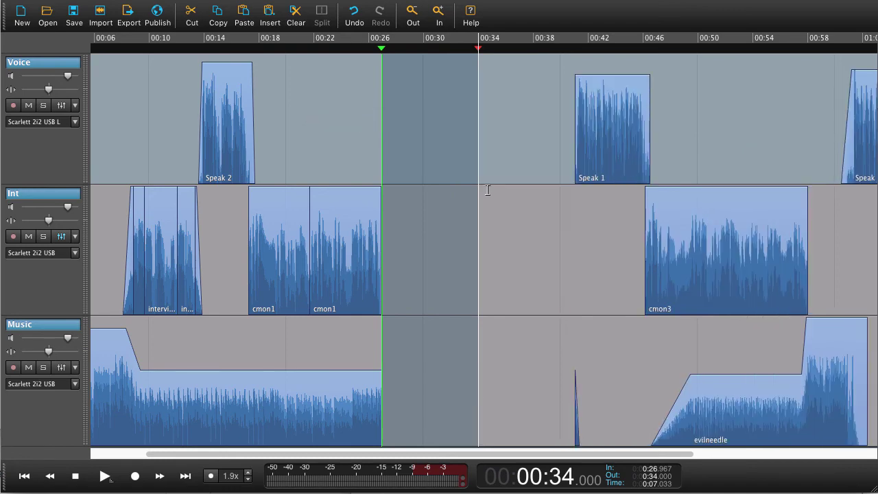
key(super+Left)
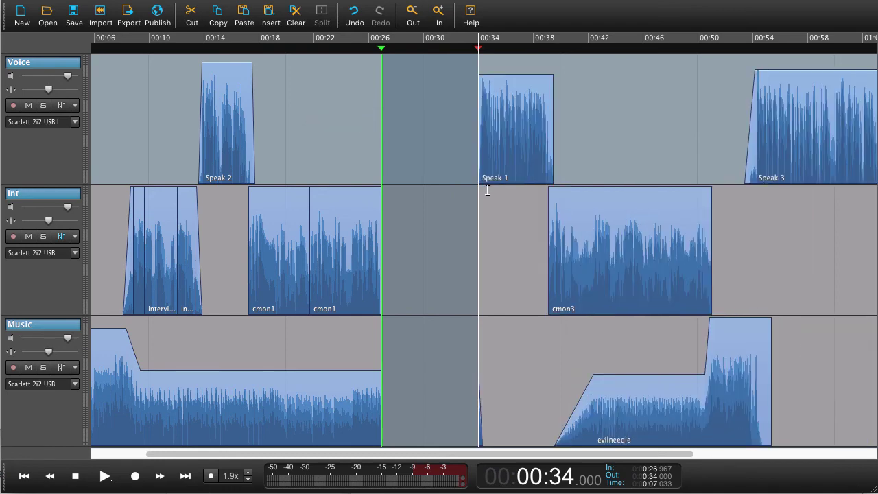
key(super+Left)
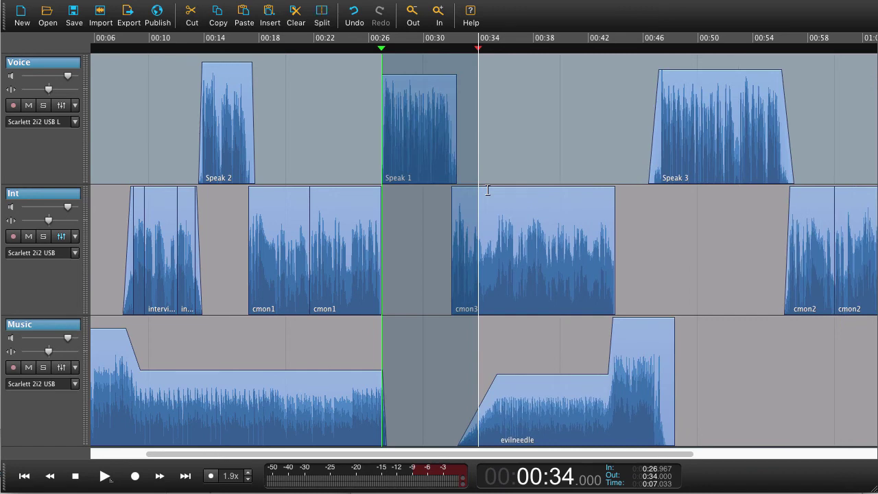
Add the marked space twice again before Speak 1, undo both additions and clear the marked range.
key(super+Right)
key(super+Right)
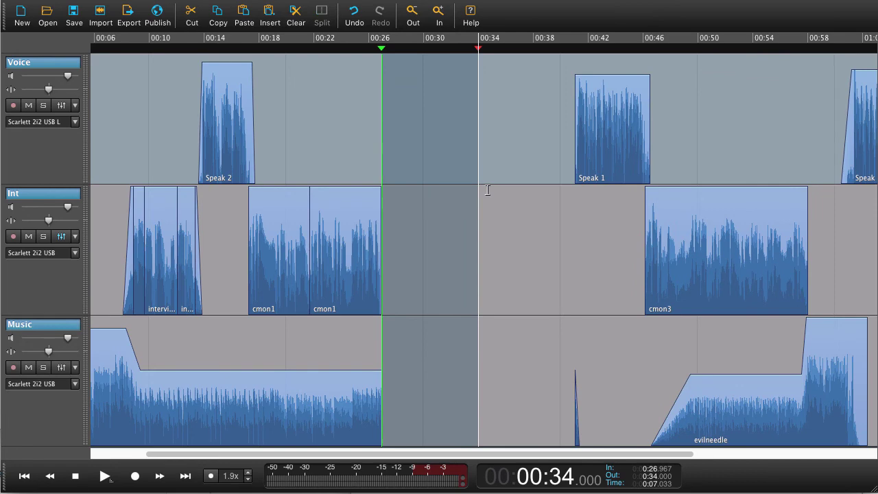
key(super+Left)
key(super+Left)
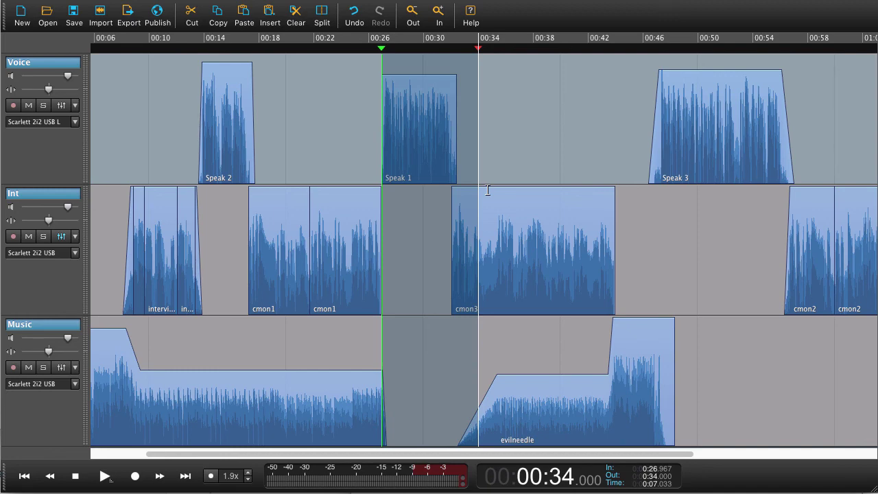
key(Escape)
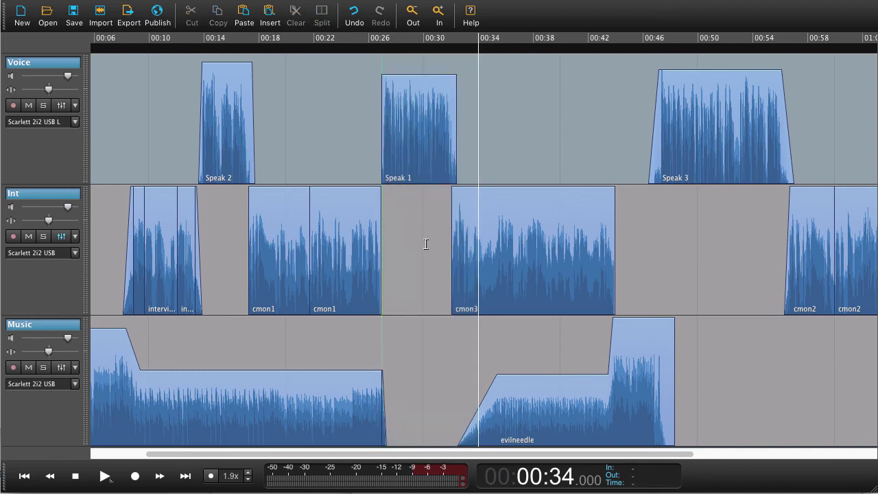
Mark 30.050 s to 31.500 s on the Int and Music tracks only, insert space there twice, and undo both insertions.
click(417, 244)
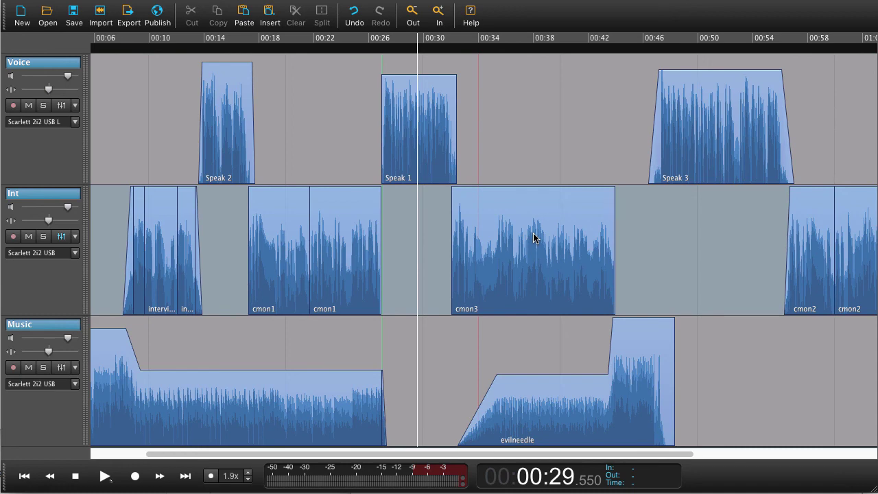
mouse_move(425, 309)
mouse_down()
mouse_move(459, 378)
mouse_move(443, 383)
mouse_up()
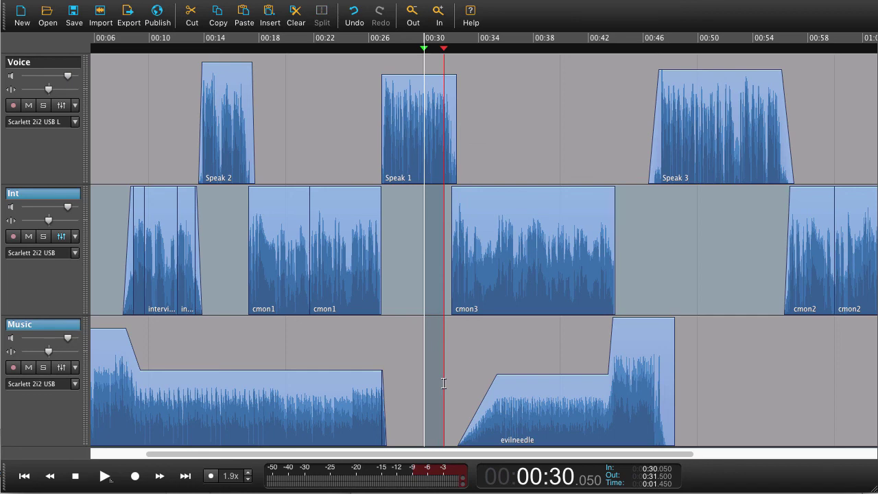
key(super+i)
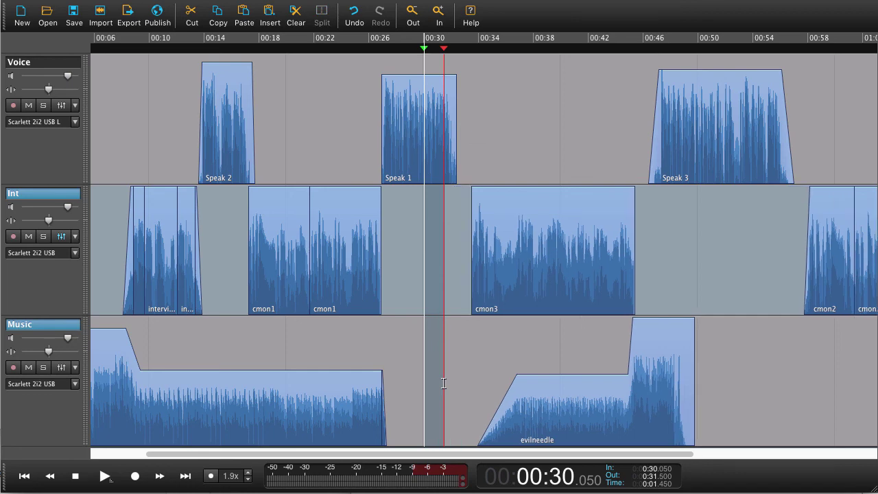
key(super+shift+v)
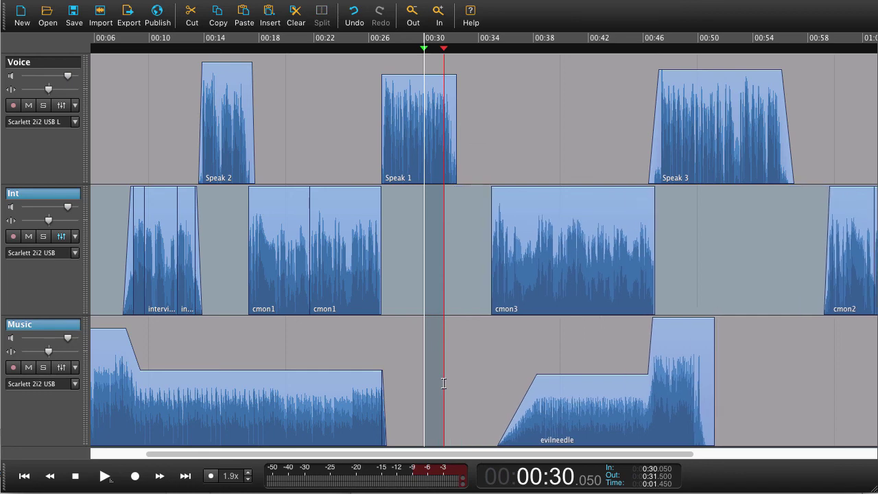
key(super+z)
key(super+z)
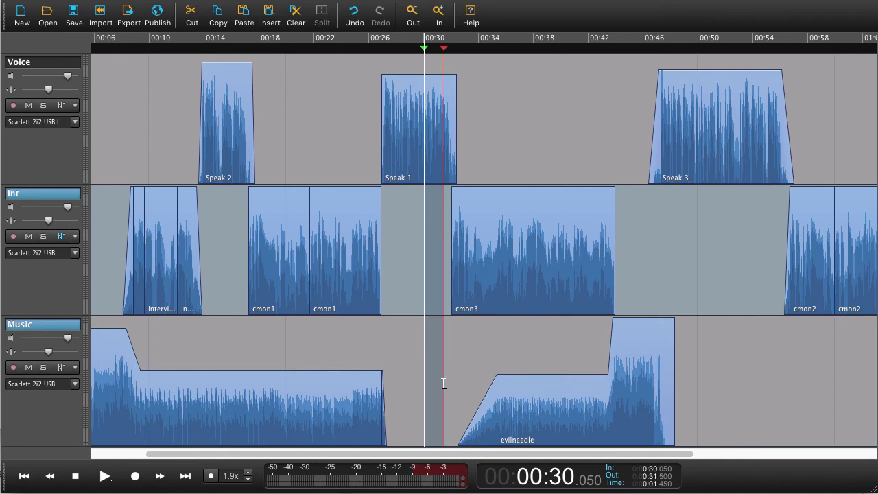
key(Escape)
Mark 28.541 s to 29.832 s across all three tracks, delete that range and undo the deletion.
scroll(418, 154, right, 3)
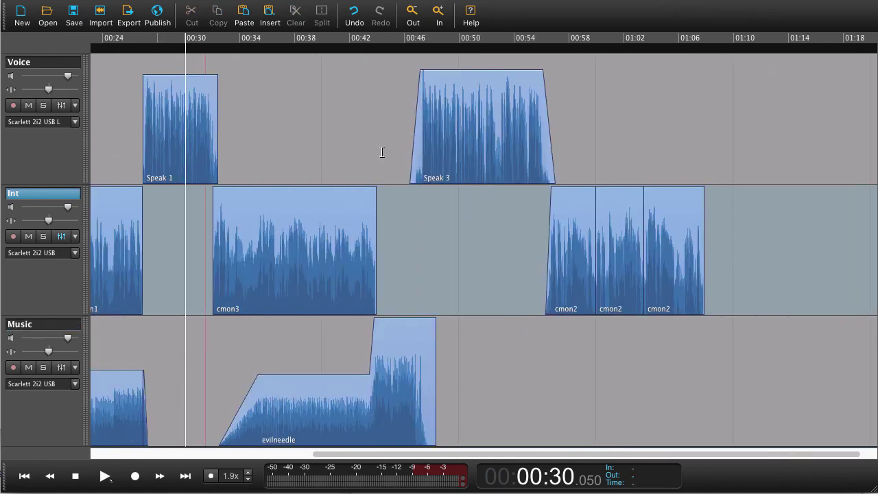
scroll(372, 153, down, 1)
scroll(322, 149, left, 3)
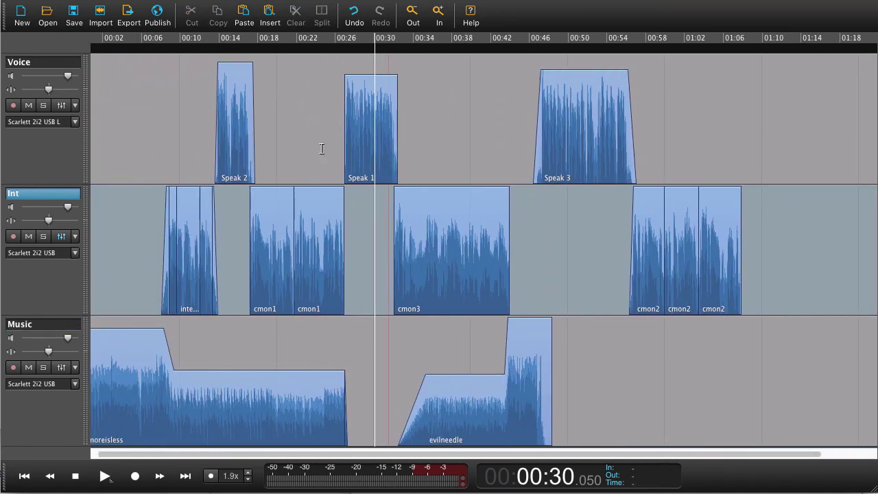
double_click(369, 170)
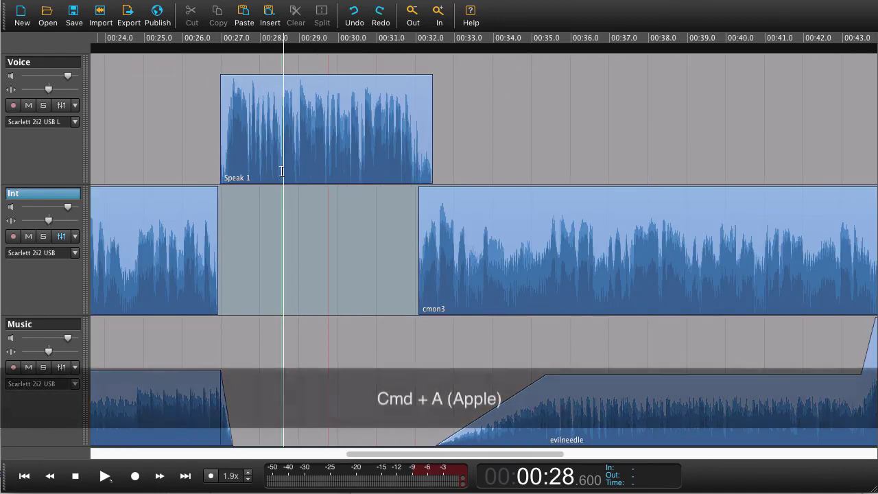
drag(281, 171, 331, 165)
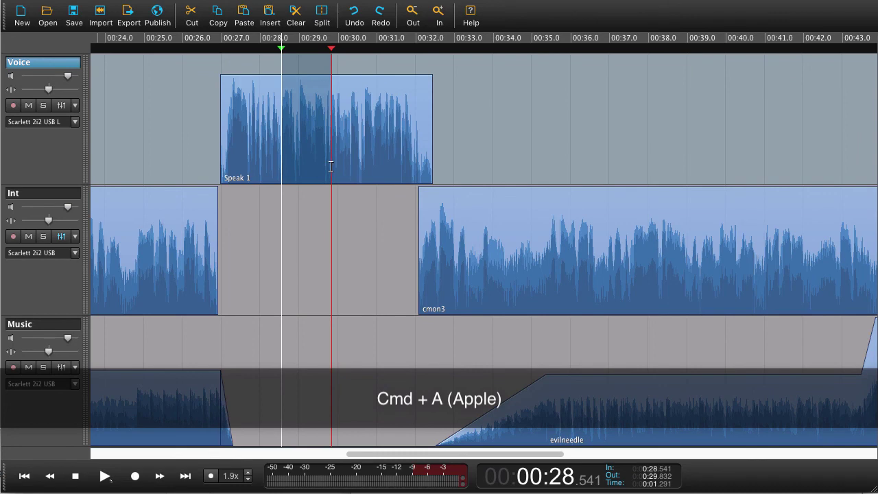
key(super+a)
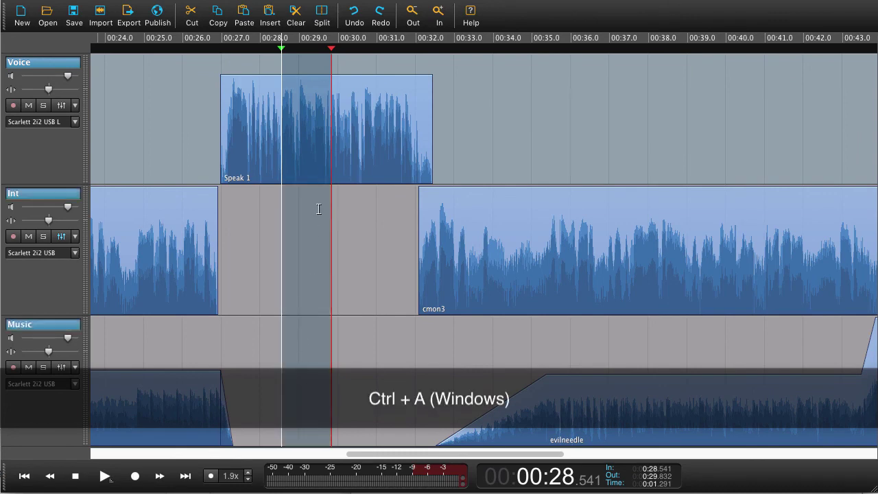
key(Delete)
key(super+z)
scroll(308, 191, down, 4)
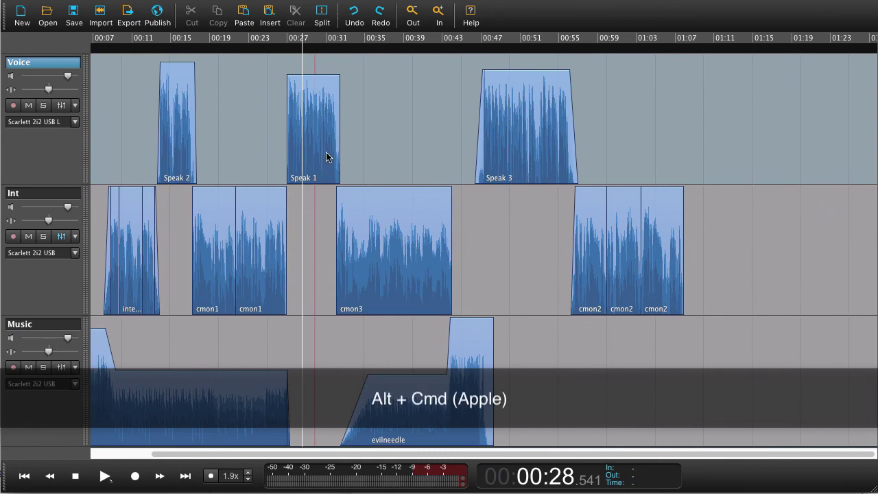
Select Speak 1 with all following clips on every track and move them later so Speak 1 starts at 46.483 s.
ctrl+alt+click(318, 130)
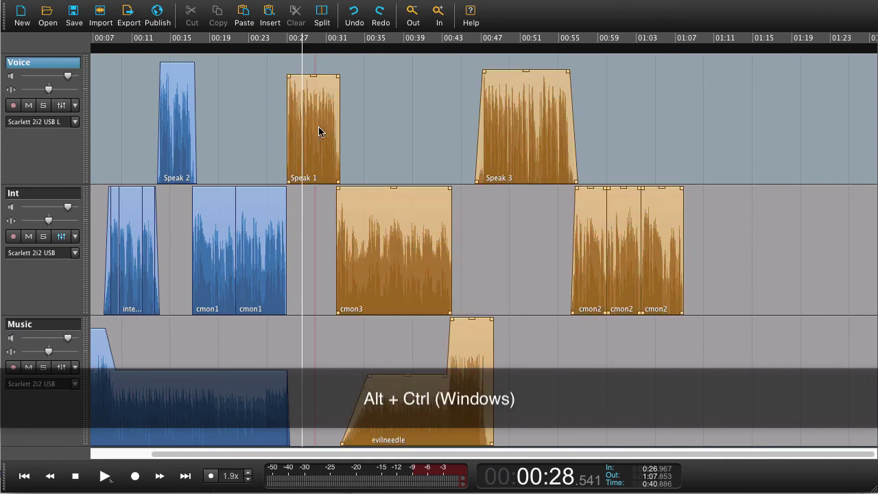
drag(317, 124, 507, 120)
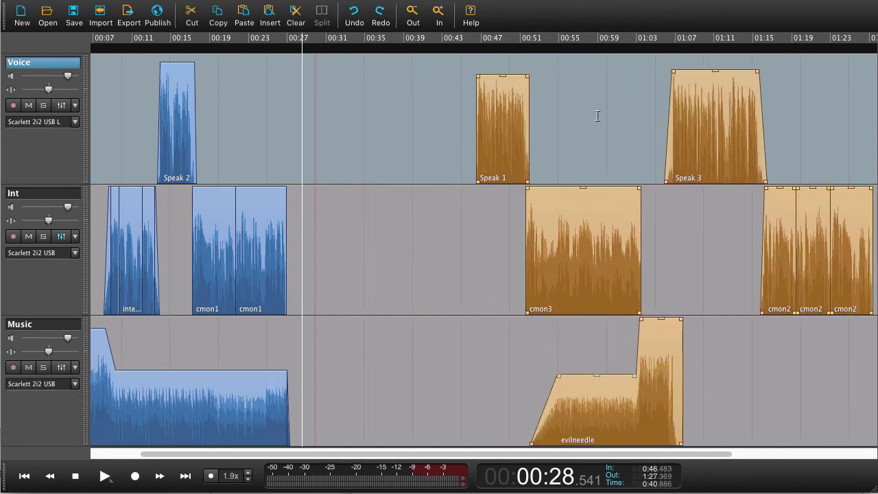
click(622, 100)
Move Speak 3 and the cmon2 clips to start at 27.085 s, and shift Speak 1 and all following clips to start at 48.323 s.
ctrl+alt+click(719, 117)
drag(719, 119, 341, 127)
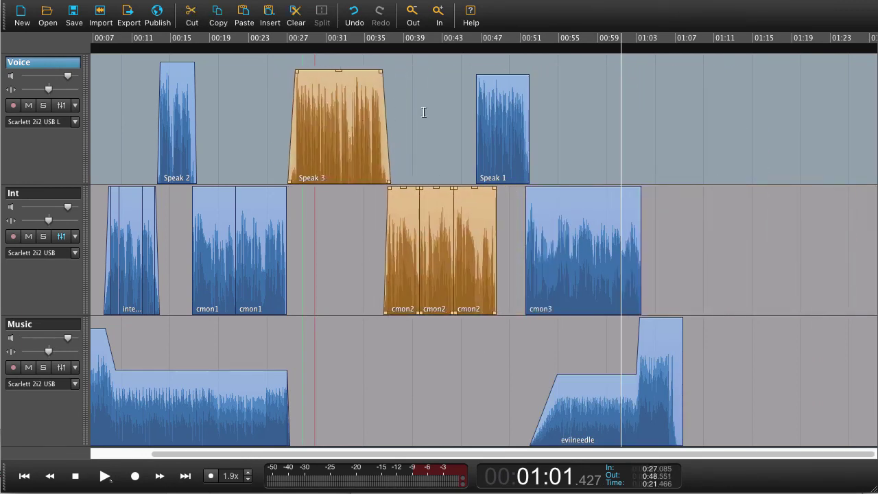
ctrl+alt+click(508, 123)
drag(506, 124, 523, 122)
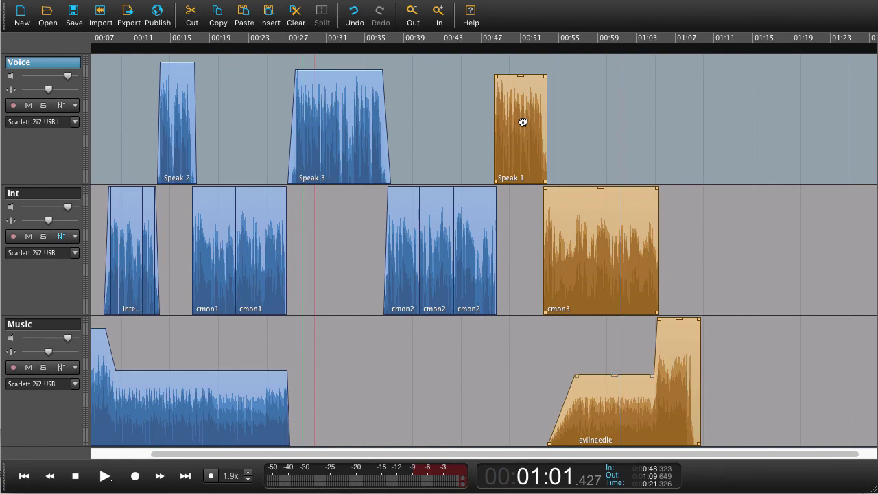